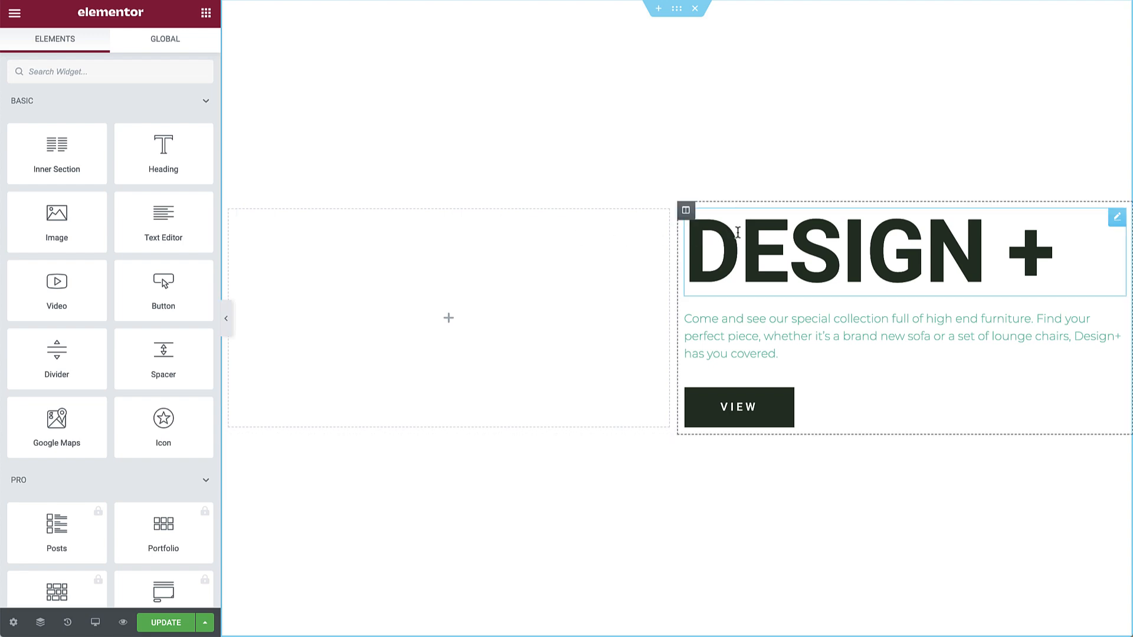
- Examine the section's height and column position options in its layout settings
left_click(677, 9)
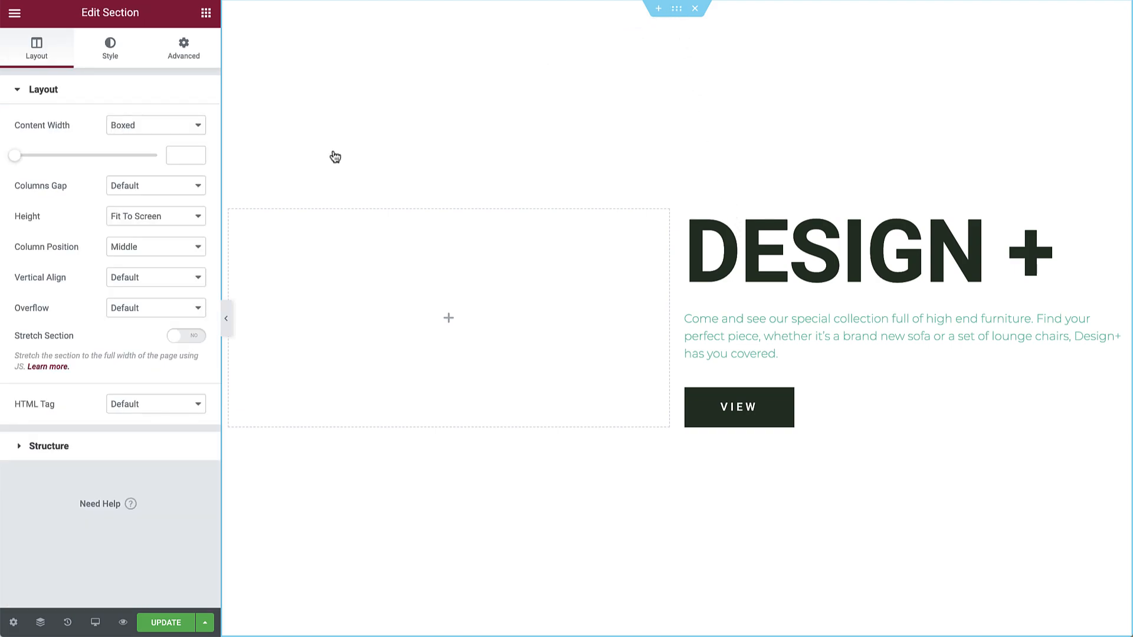
left_click(185, 217)
left_click(185, 216)
left_click(181, 247)
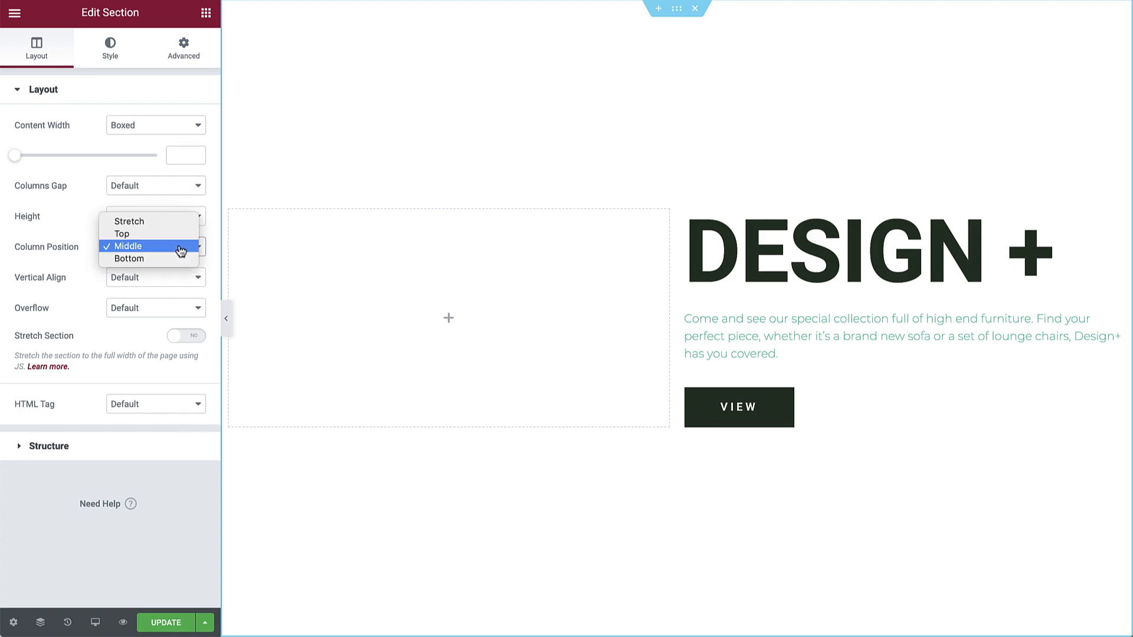
left_click(182, 250)
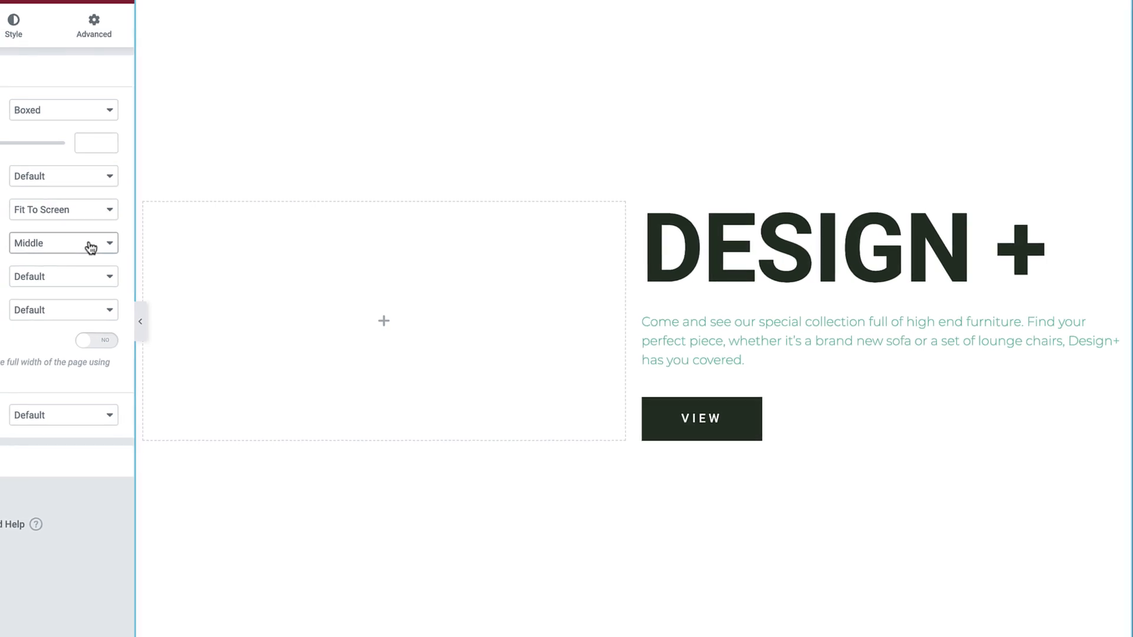
- Add an Image widget to the empty column beside the DESIGN + text and give it a solid border
left_click(205, 14)
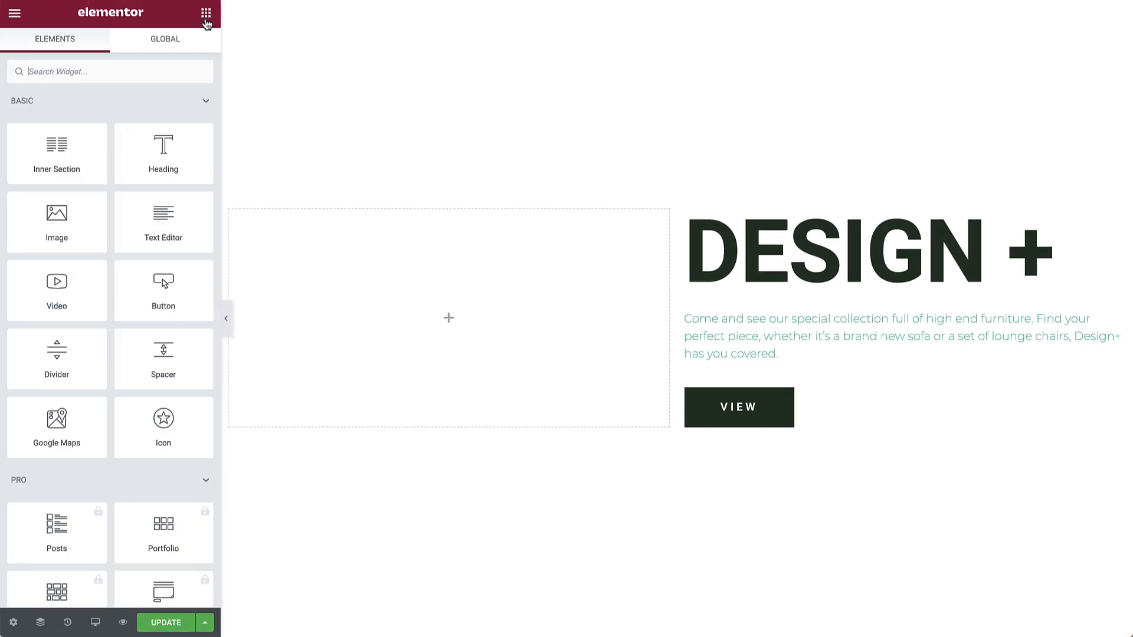
left_click_drag(57, 221, 414, 332)
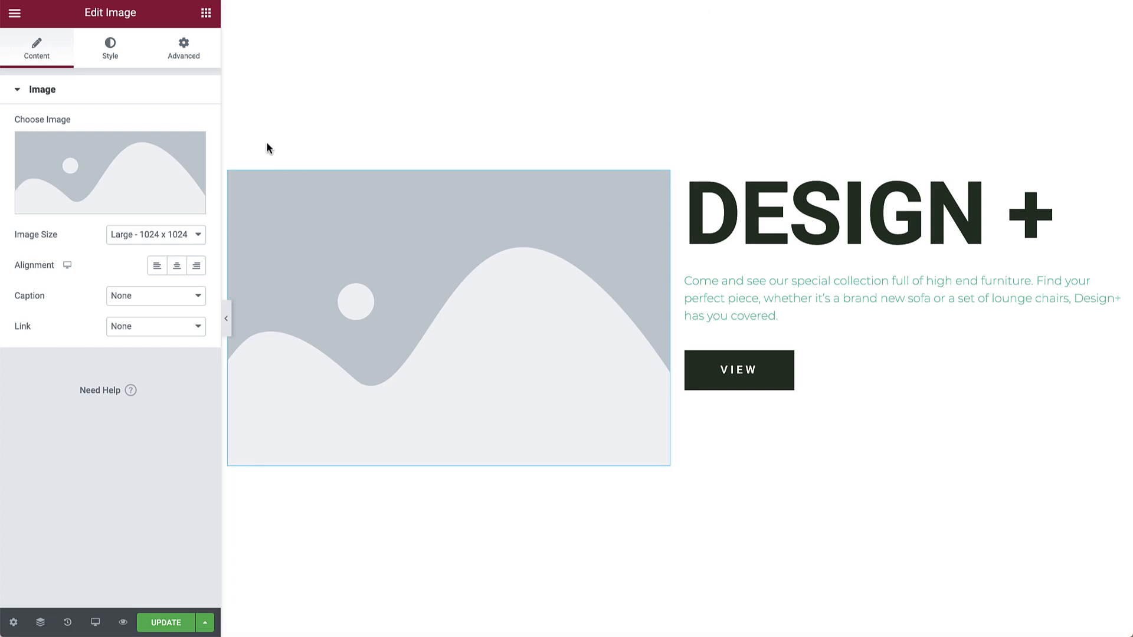
left_click(190, 58)
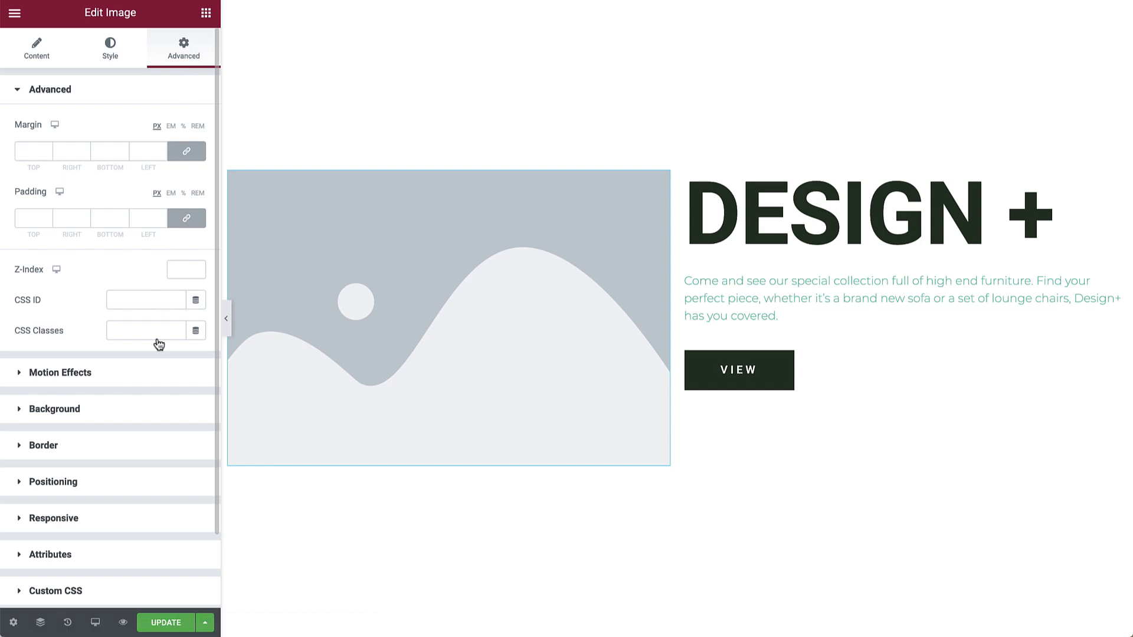
left_click(147, 450)
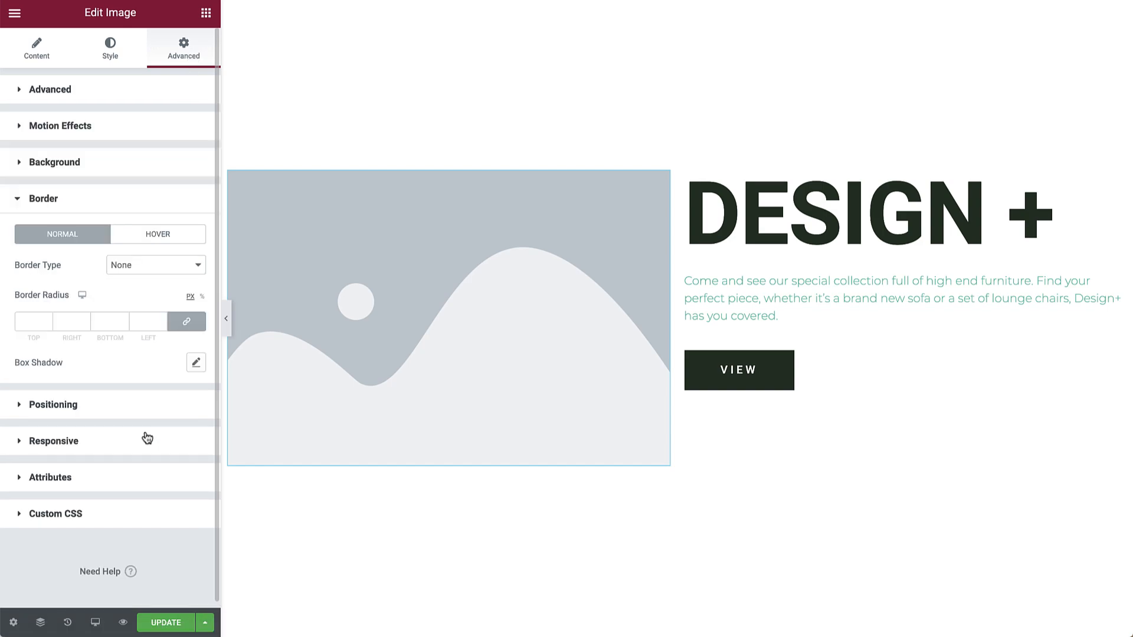
left_click(155, 271)
left_click(155, 277)
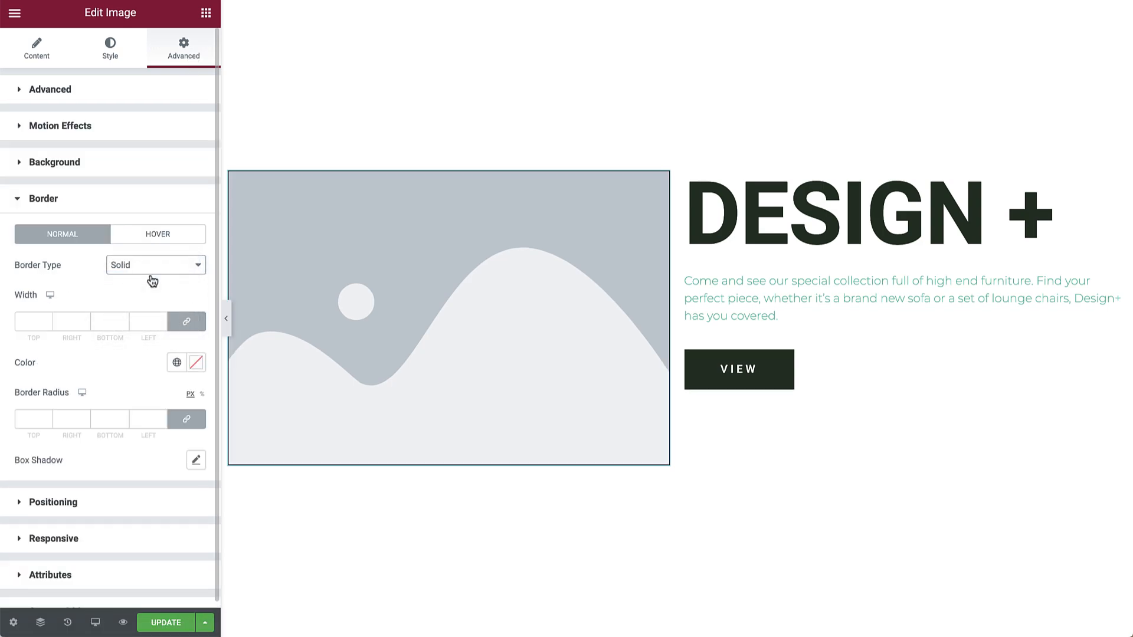
- Set the image widget's border to the global color Raspberry with a width of 5 on all sides
left_click(177, 362)
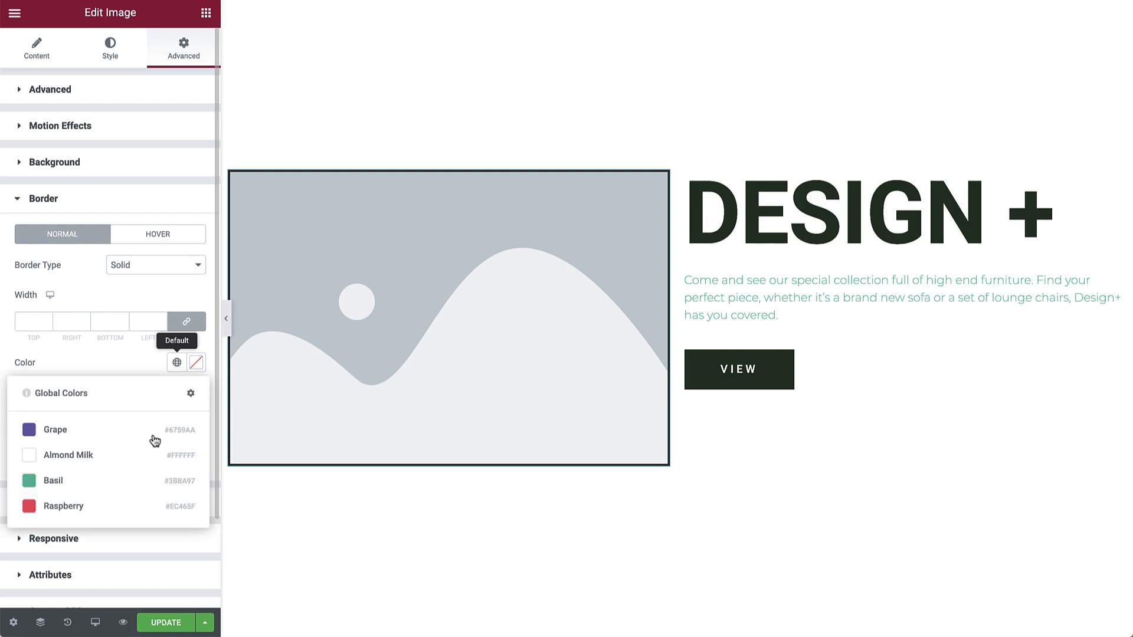
left_click(132, 517)
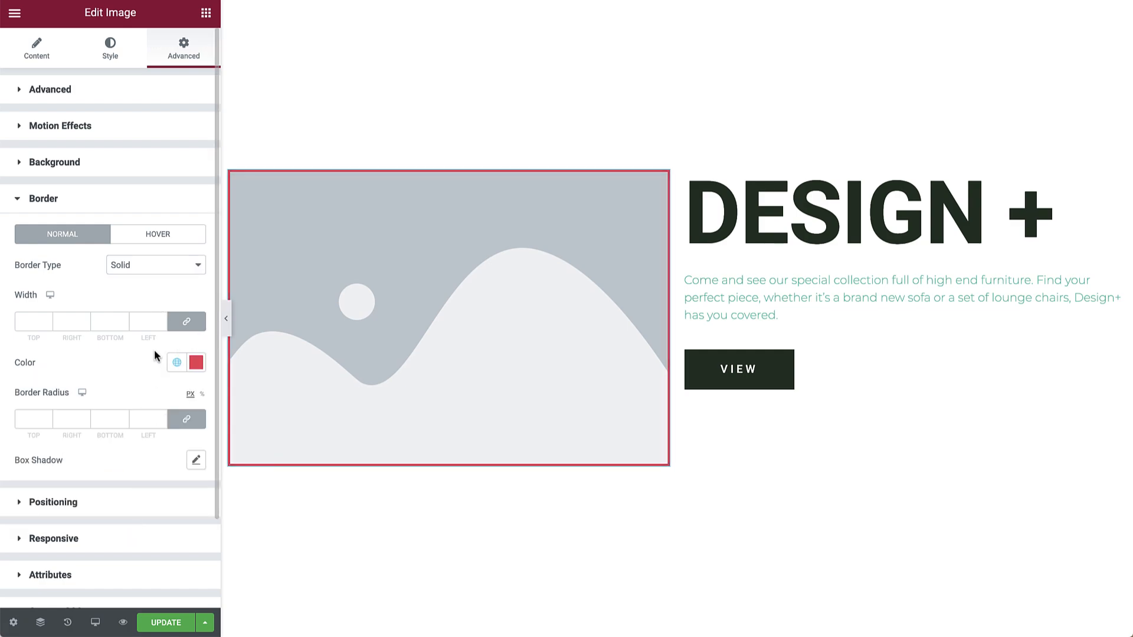
left_click(160, 319)
left_click(160, 319)
left_click(160, 320)
left_click(160, 319)
left_click(160, 319)
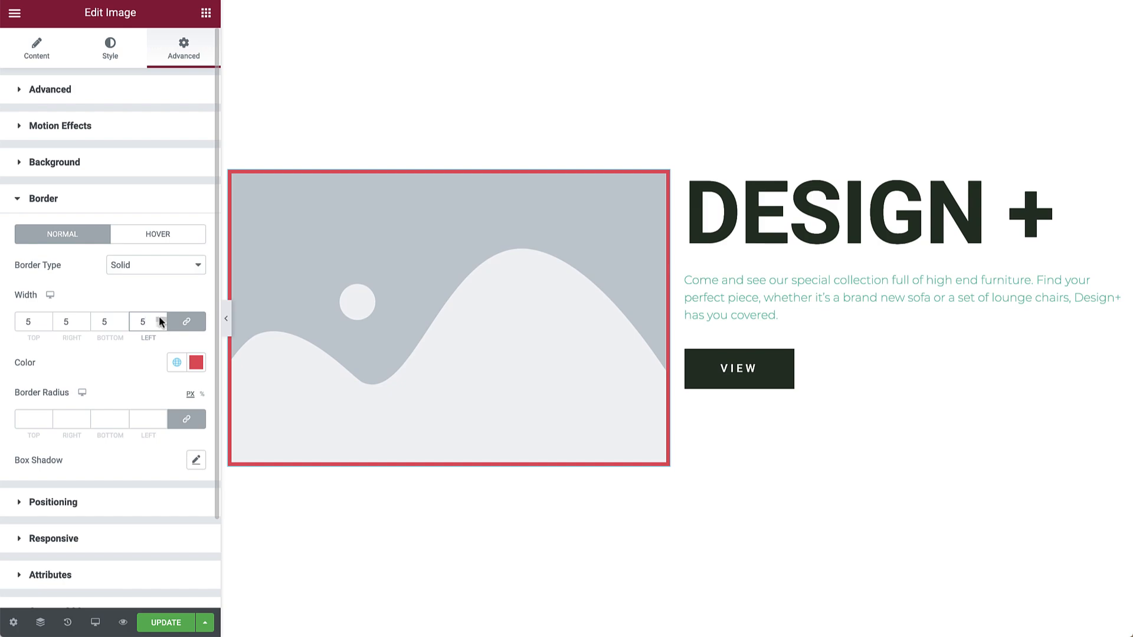
- Set the image widget's padding to 70 px on all four sides
left_click(164, 93)
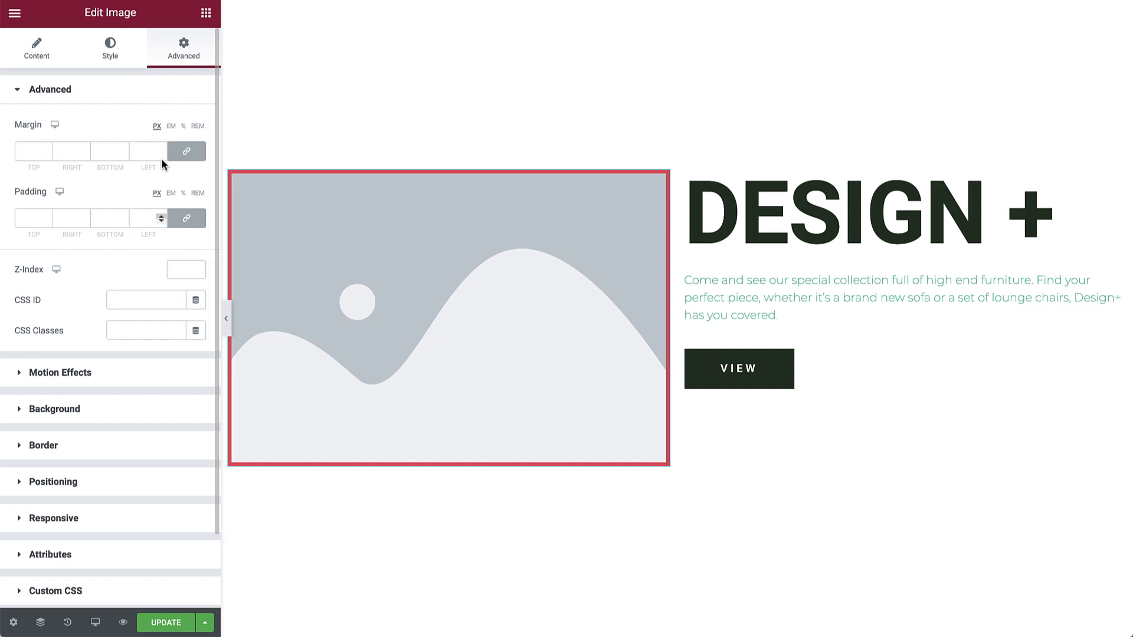
left_click_drag(161, 215, 161, 218)
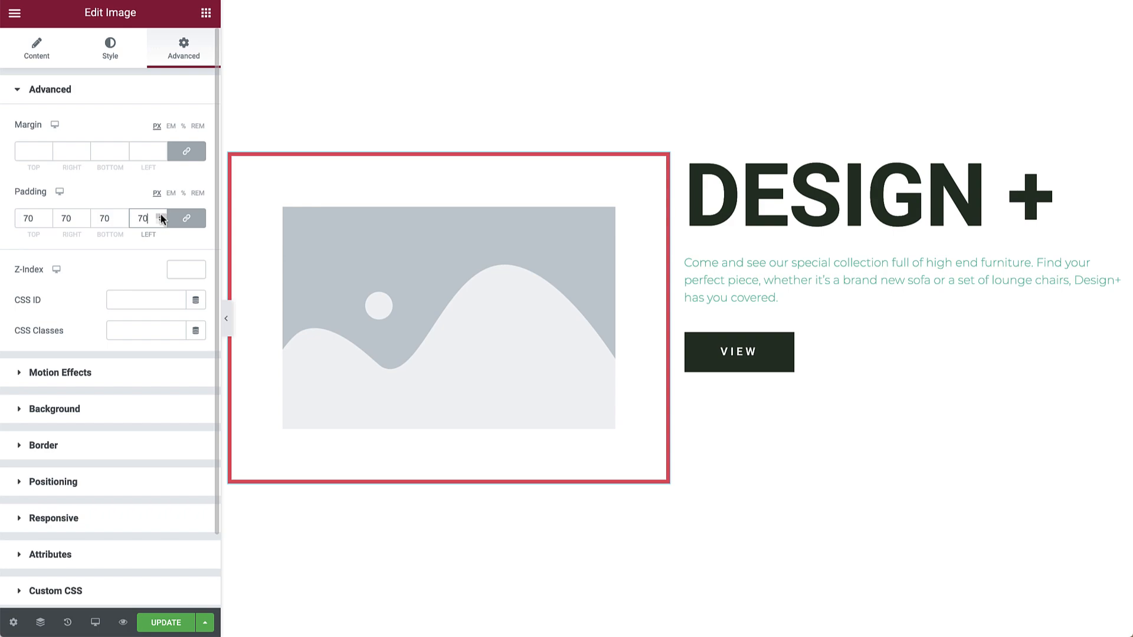
left_click_drag(161, 217, 160, 223)
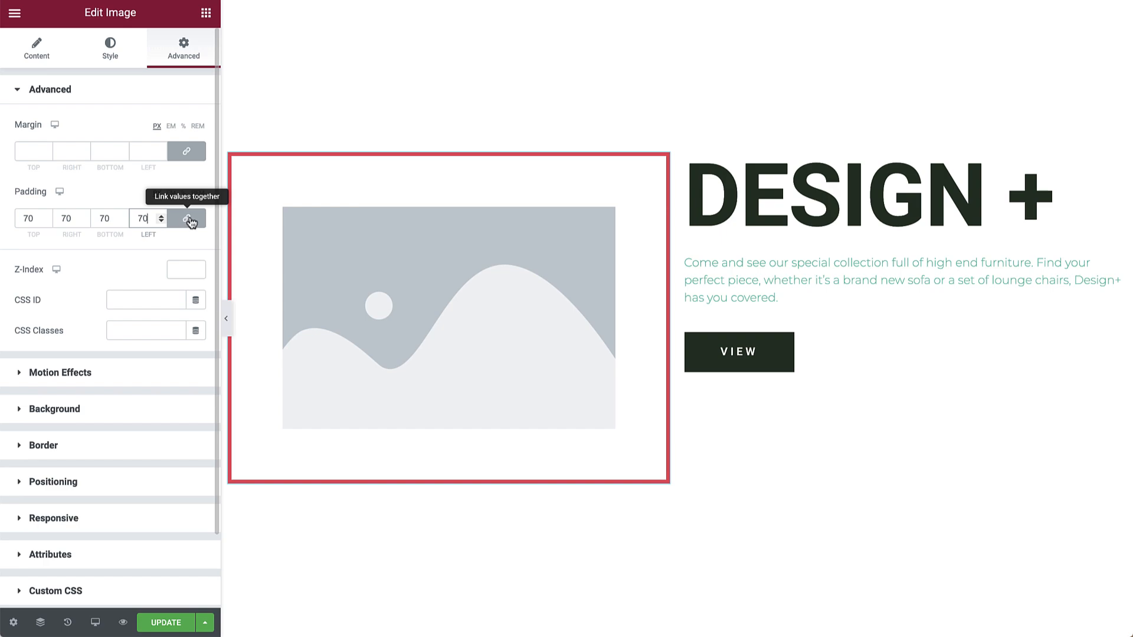
- Try separate image padding values of 30 px right and 150 px left, and relink all sides at 70 px
left_click(188, 220)
left_click(85, 222)
left_click_drag(83, 220, 84, 221)
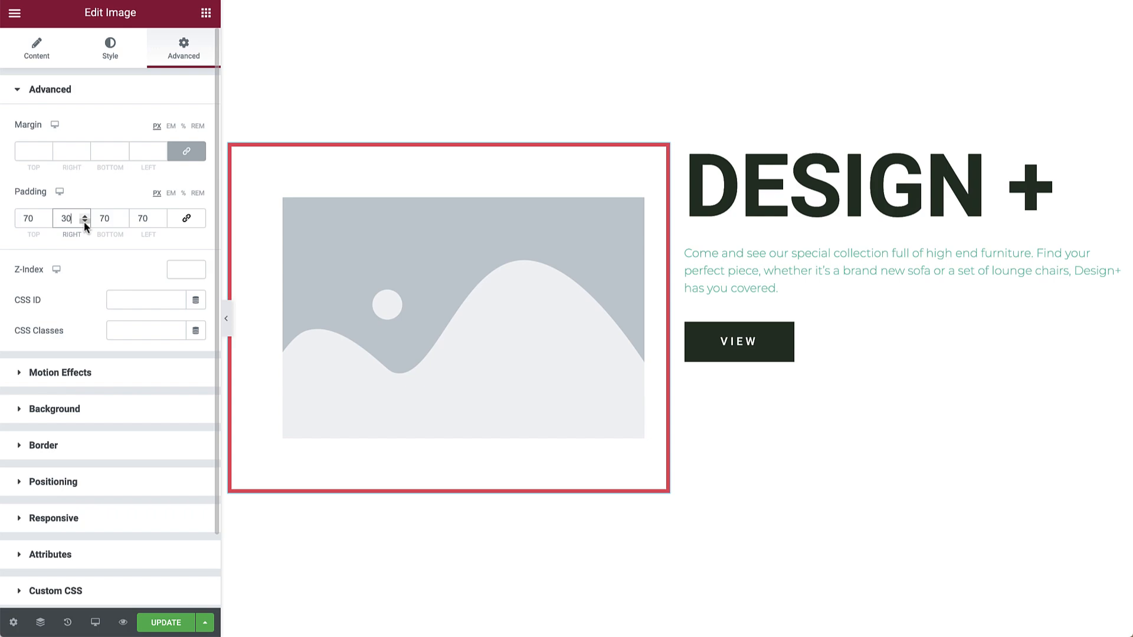
left_click(160, 216)
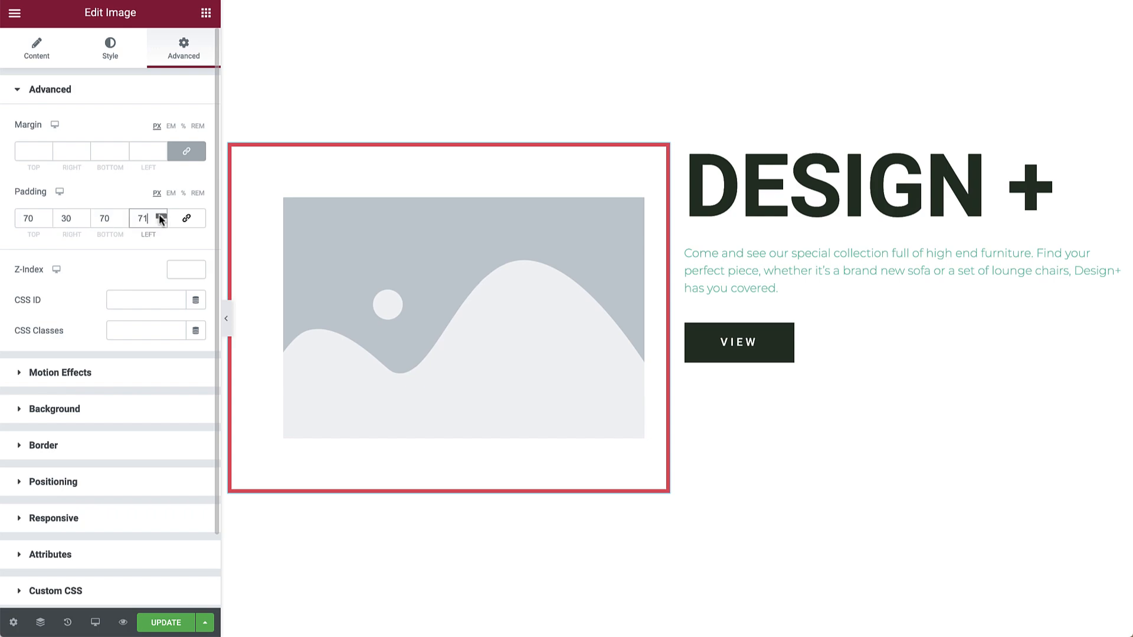
left_click_drag(160, 216, 161, 219)
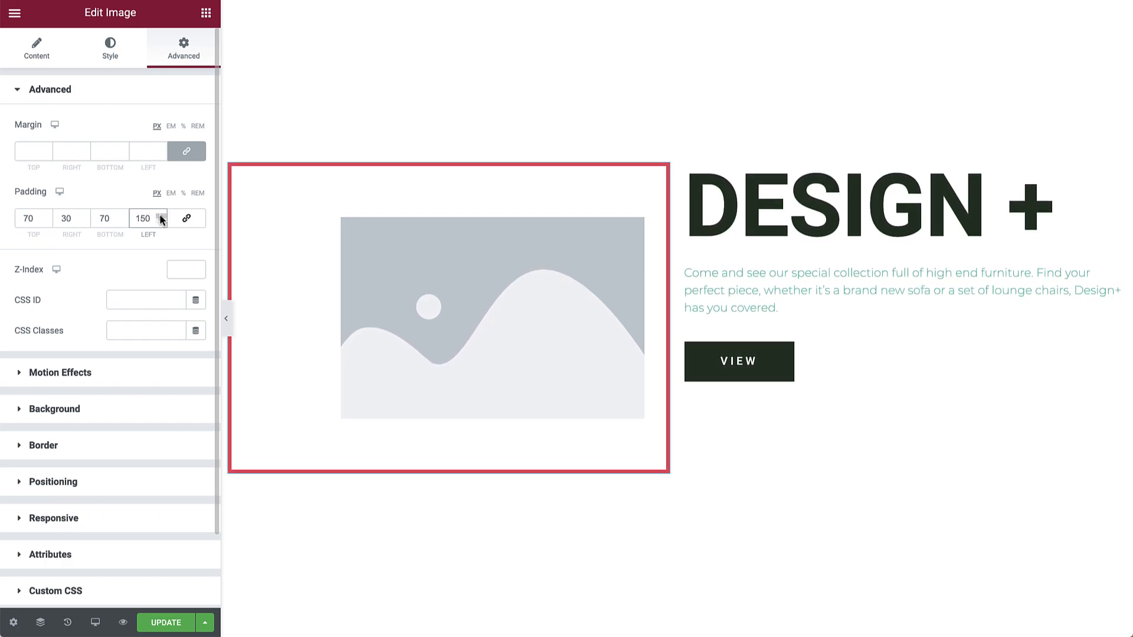
left_click(187, 219)
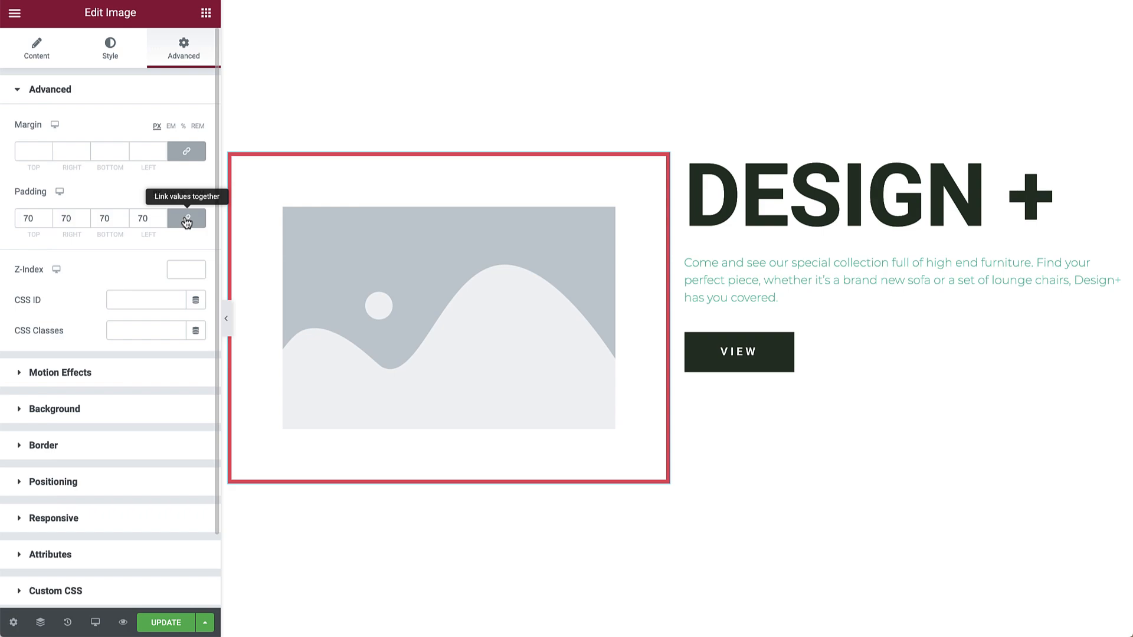
- Give the image widget a classic background in the global color Basil
left_click(155, 412)
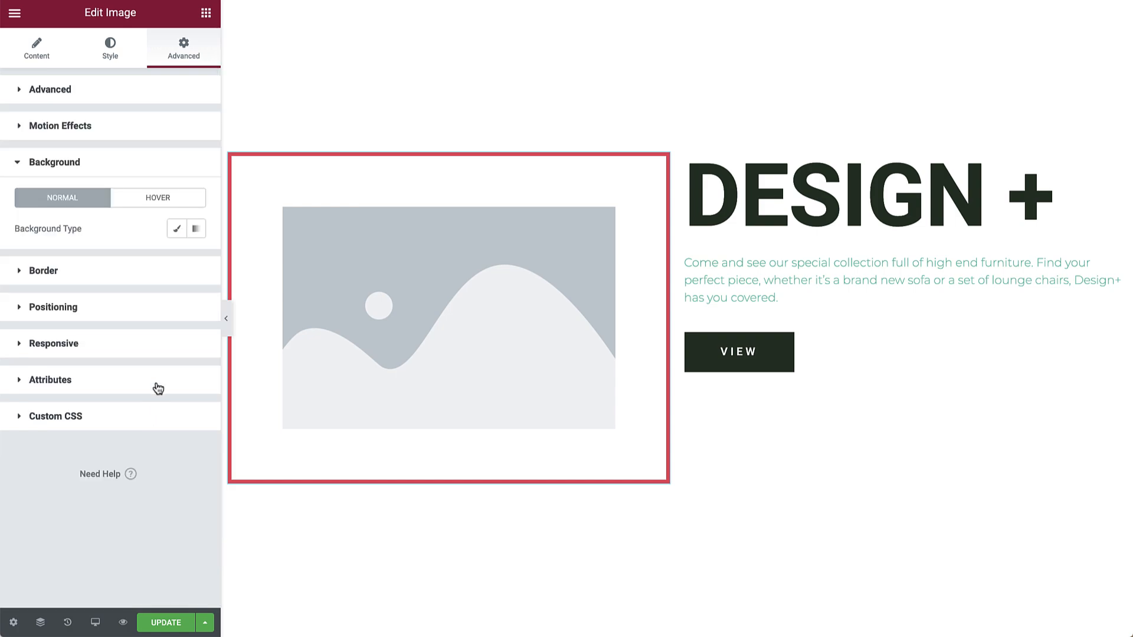
left_click(178, 231)
left_click(177, 259)
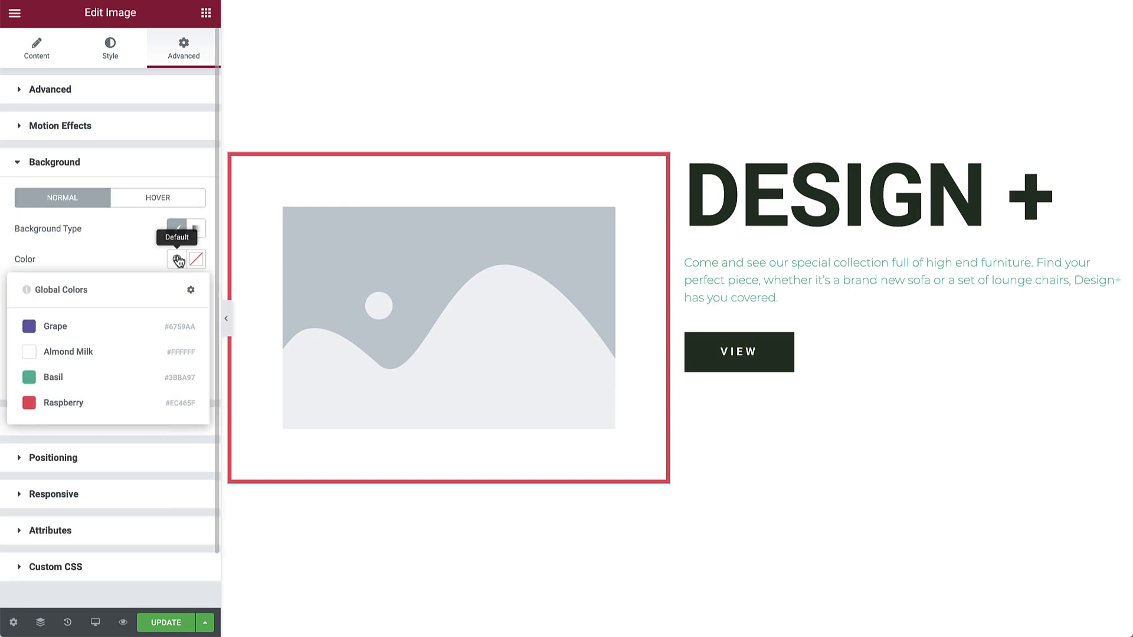
left_click(137, 377)
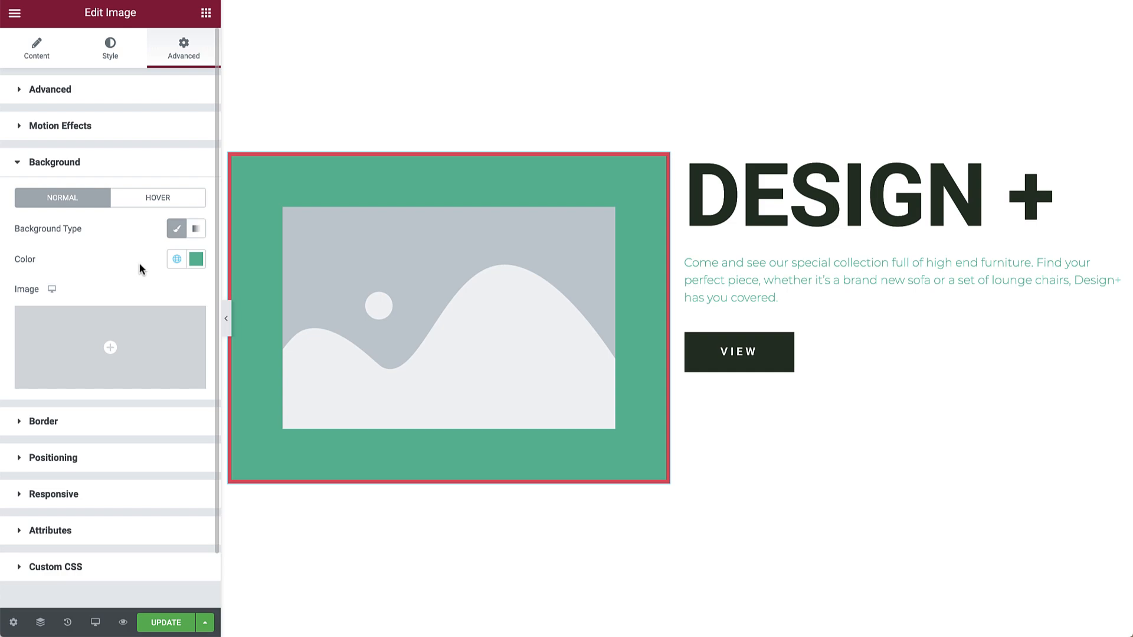
- Set the image widget's margin to 30 px on all four sides
left_click(148, 95)
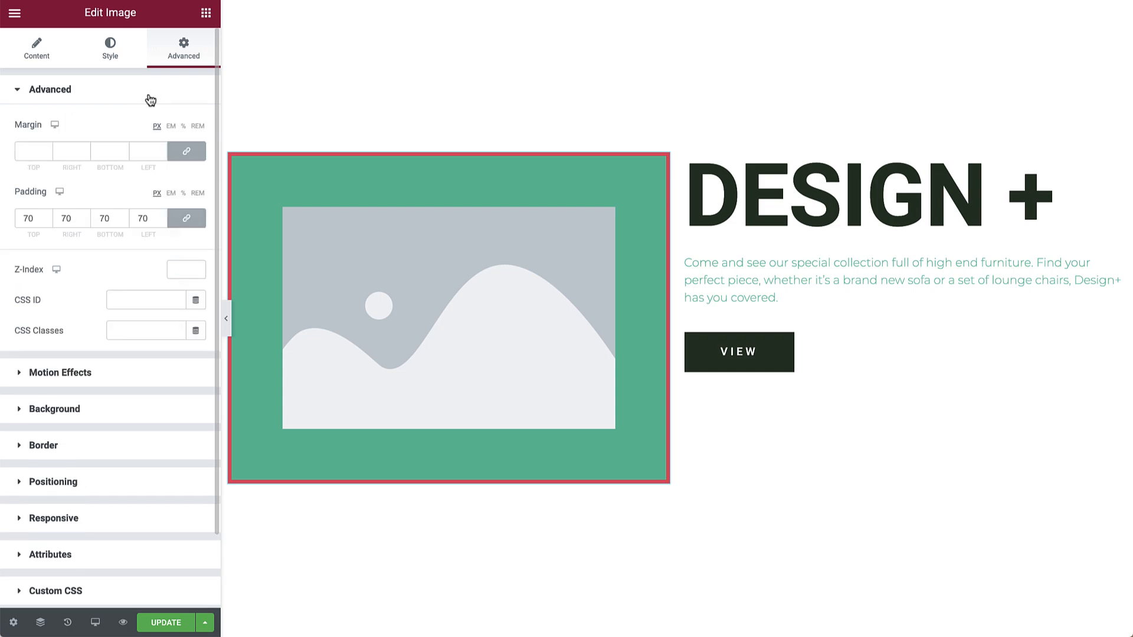
left_click(160, 149)
left_click(160, 149)
left_click_drag(160, 151, 160, 151)
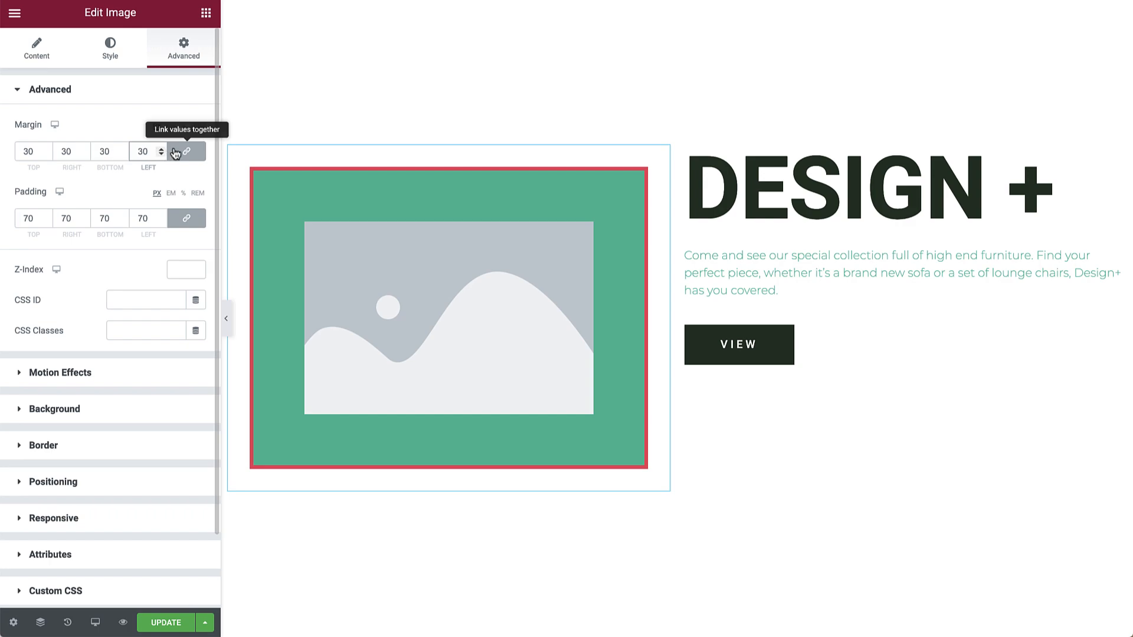
- Give the column containing the image a classic background in the global color Grape
left_click(230, 148)
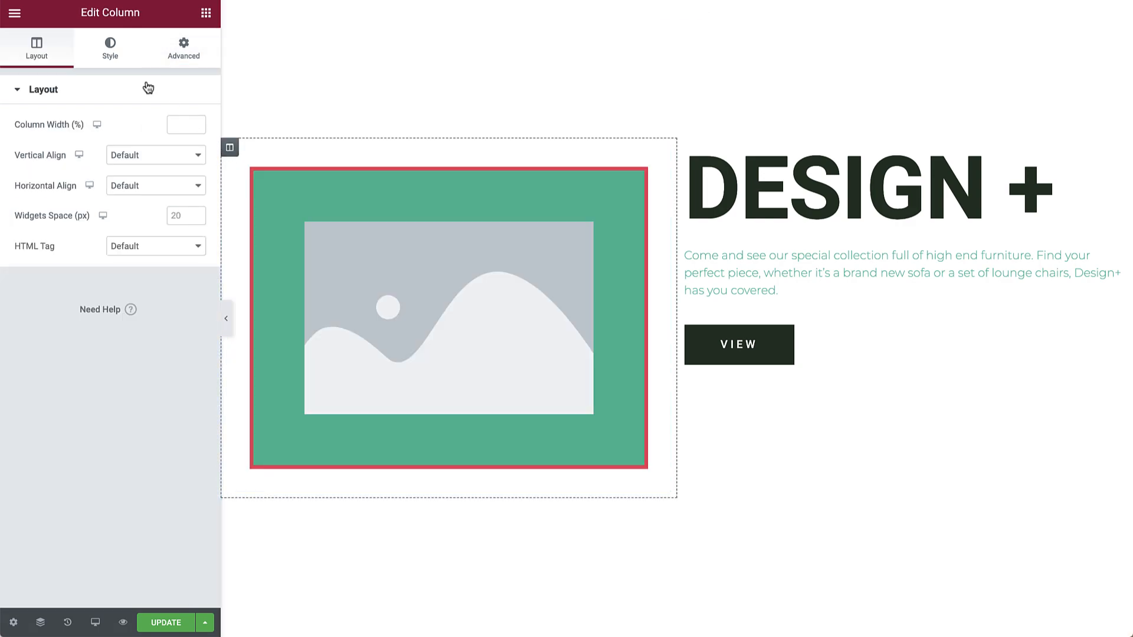
left_click(109, 53)
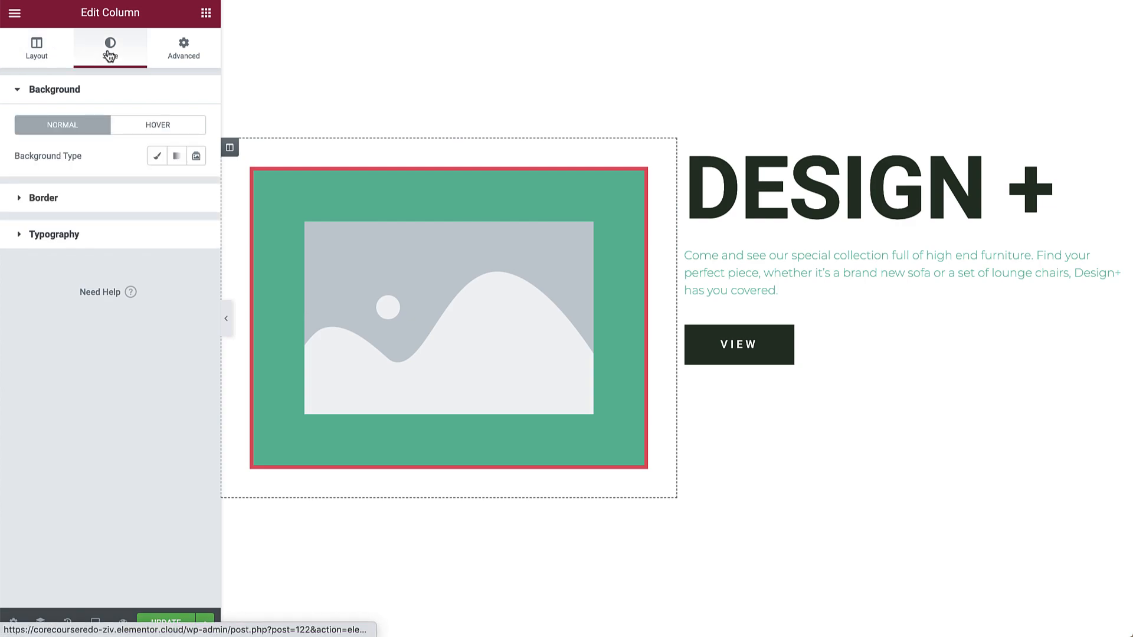
left_click(157, 155)
left_click(177, 187)
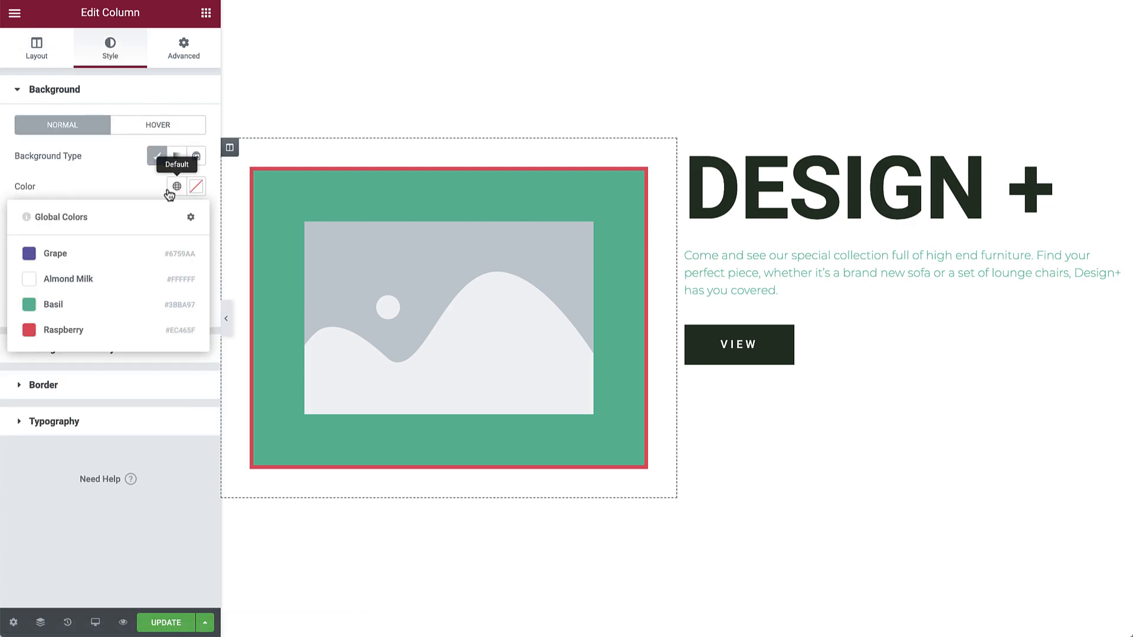
left_click(111, 253)
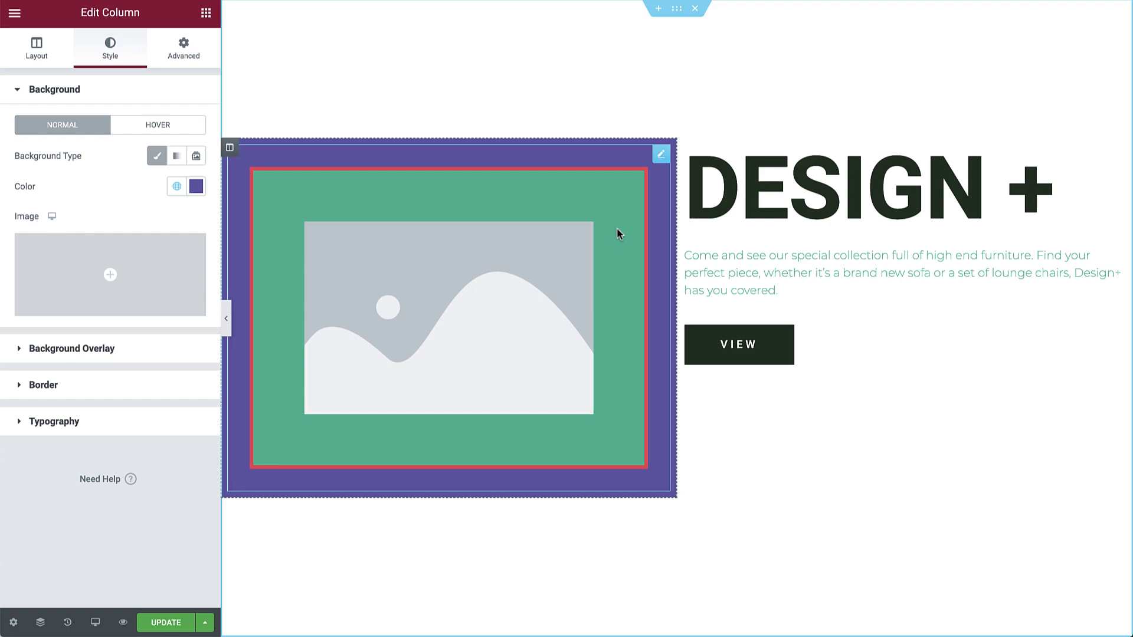
- Clear the image widget's margin and padding, and re-enter 70 px padding and 30 px margin on all sides
left_click(550, 253)
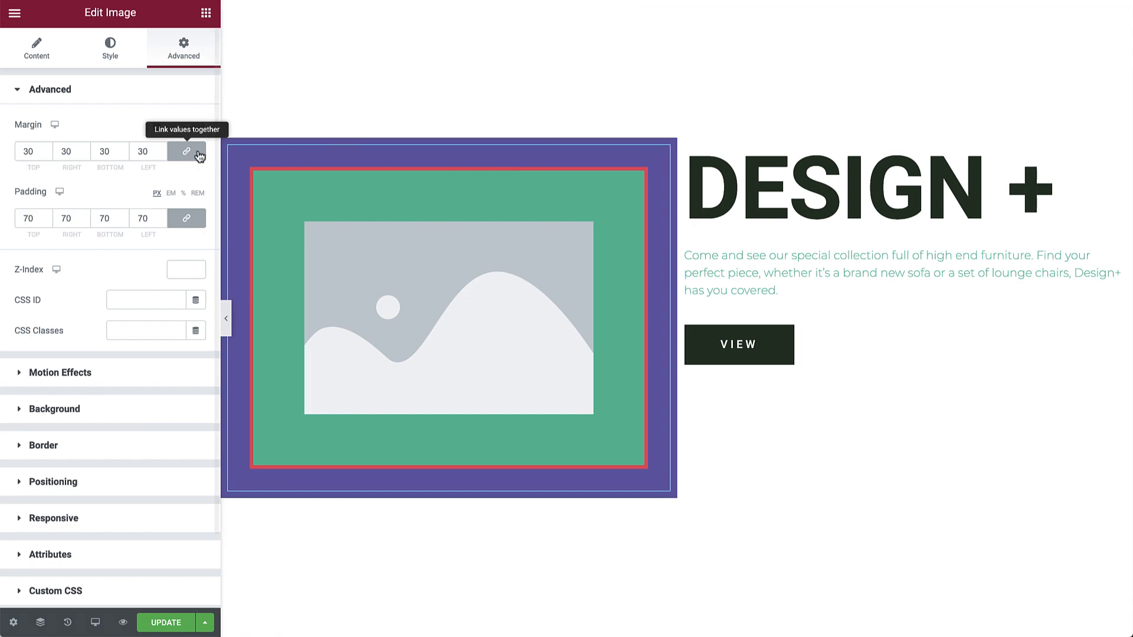
double_click(142, 151)
key("BackSpace")
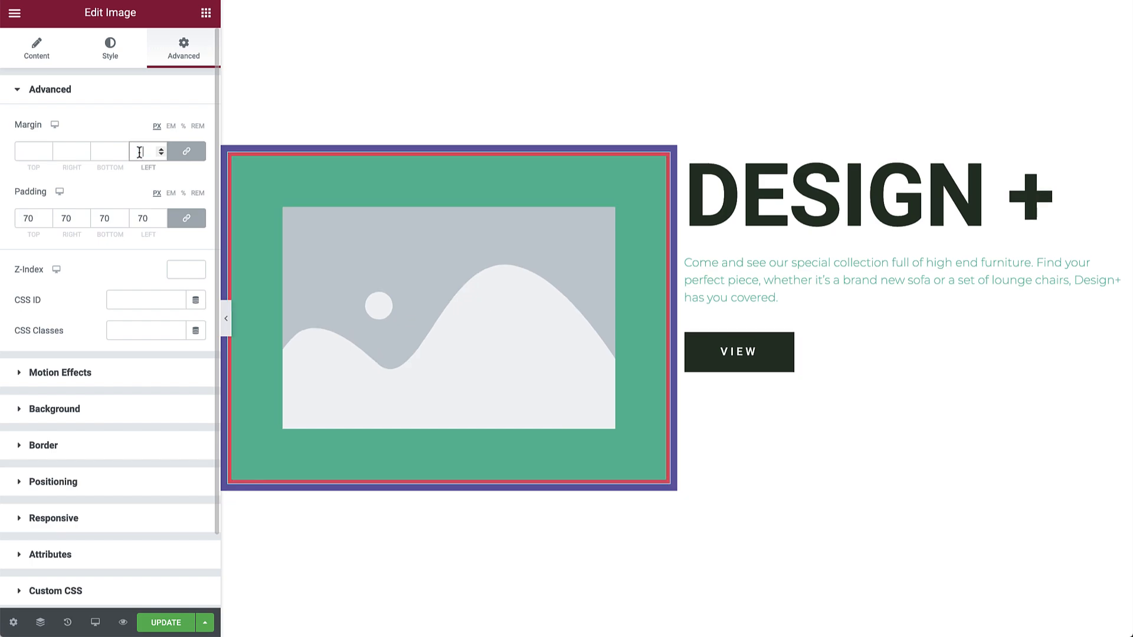
double_click(142, 215)
key("BackSpace")
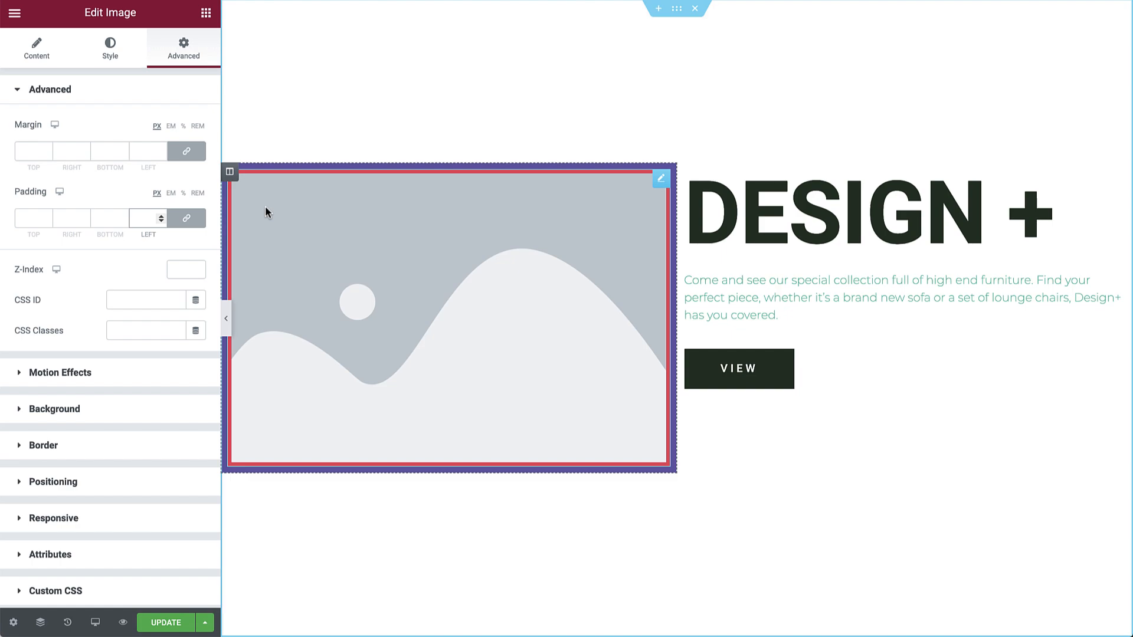
type("70")
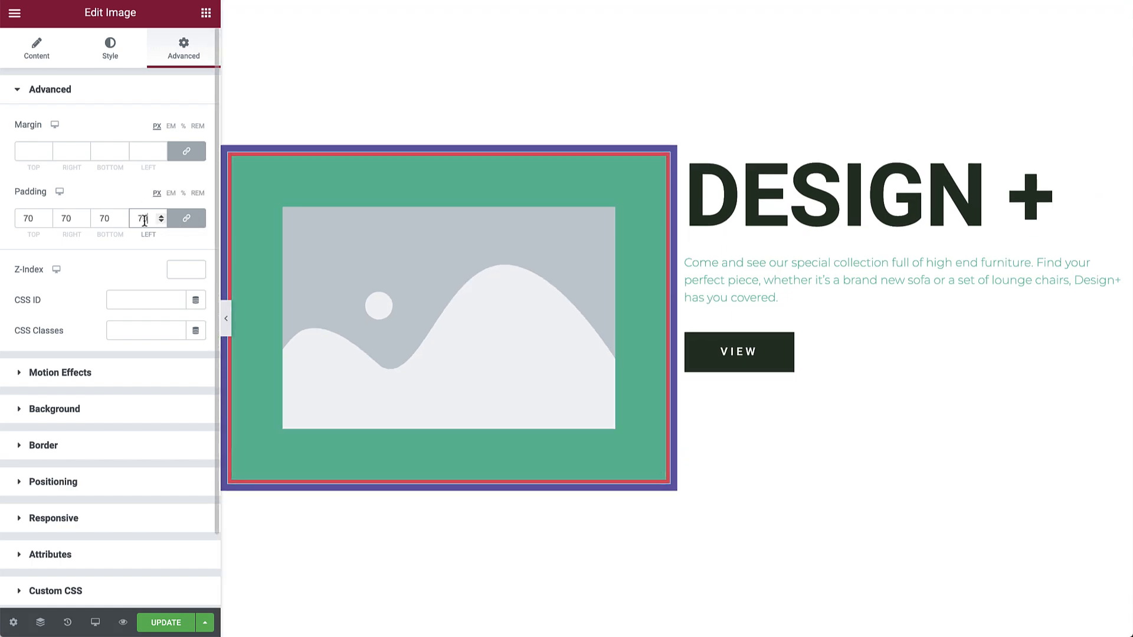
left_click(144, 152)
type("30")
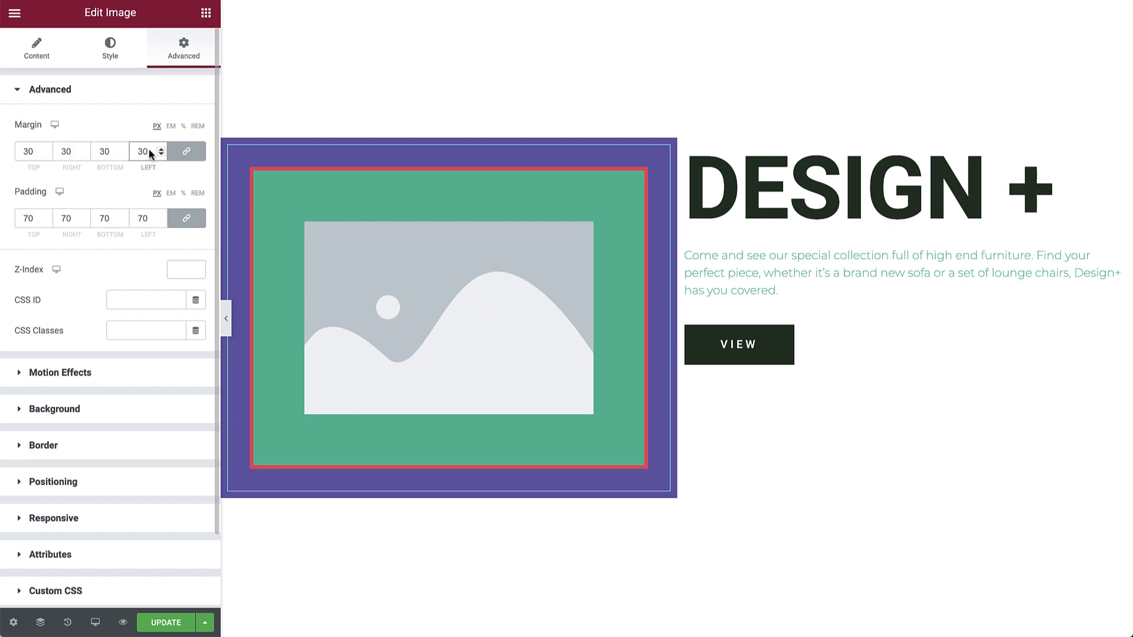
- Set the border type of the column containing the image to Solid
left_click(229, 149)
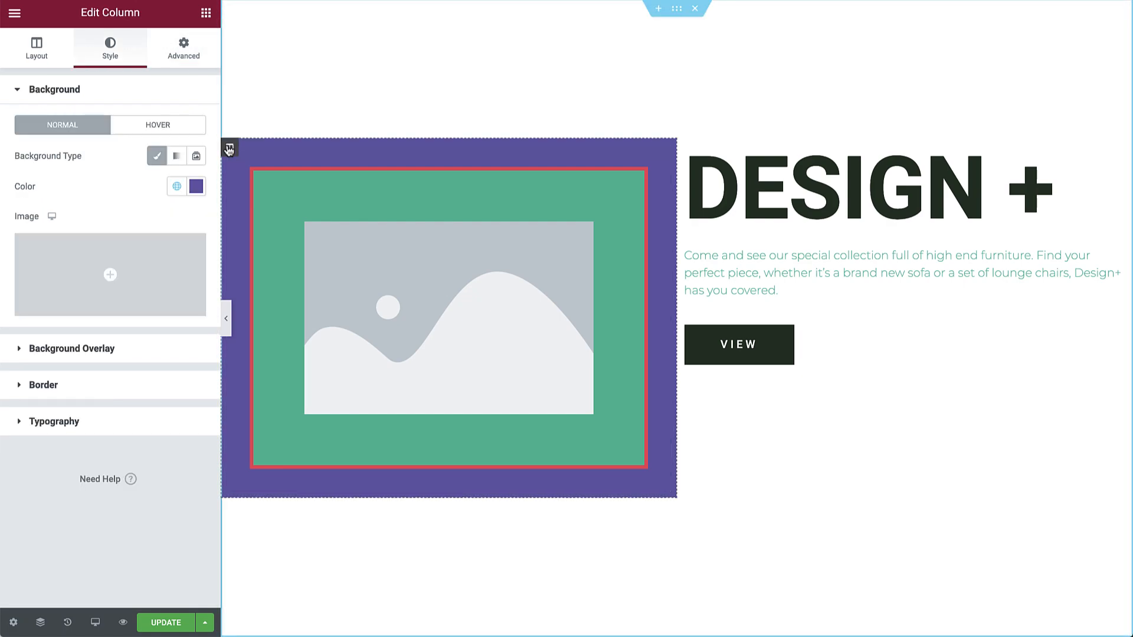
left_click(133, 386)
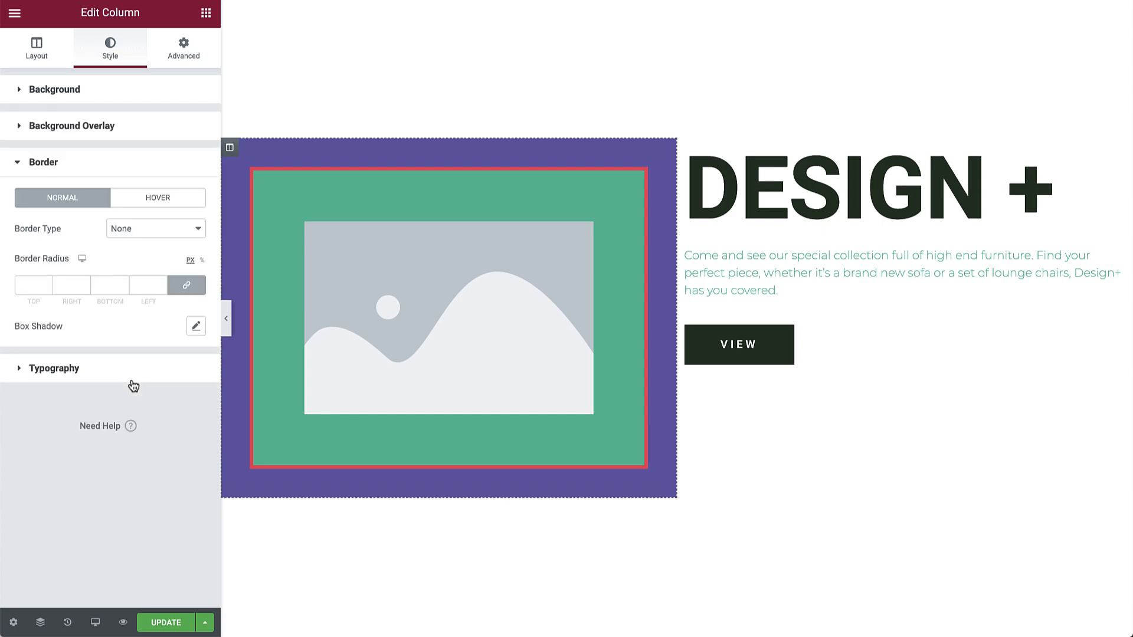
left_click(141, 229)
left_click(134, 244)
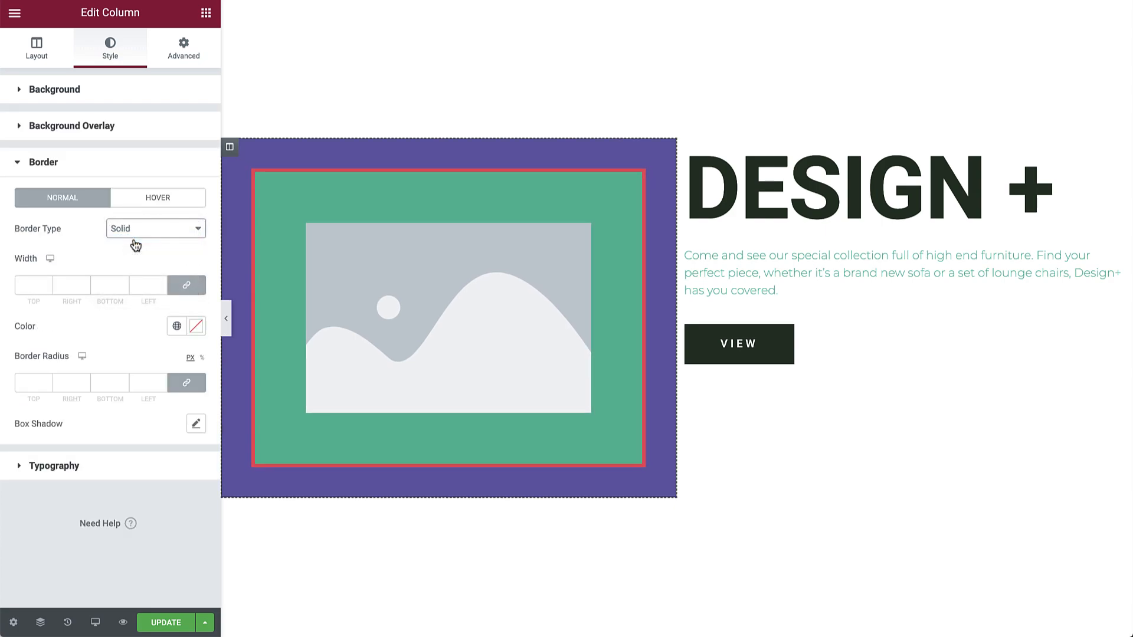
- Set the column's border color to the global color Raspberry and its width to 5 px on all sides
left_click(176, 325)
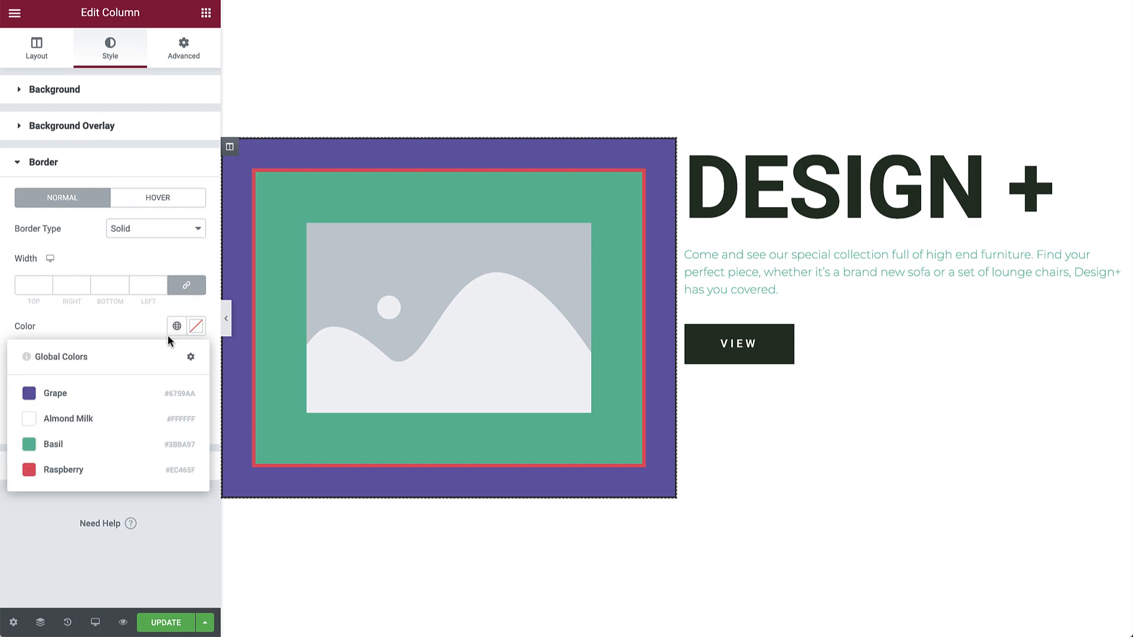
left_click(115, 470)
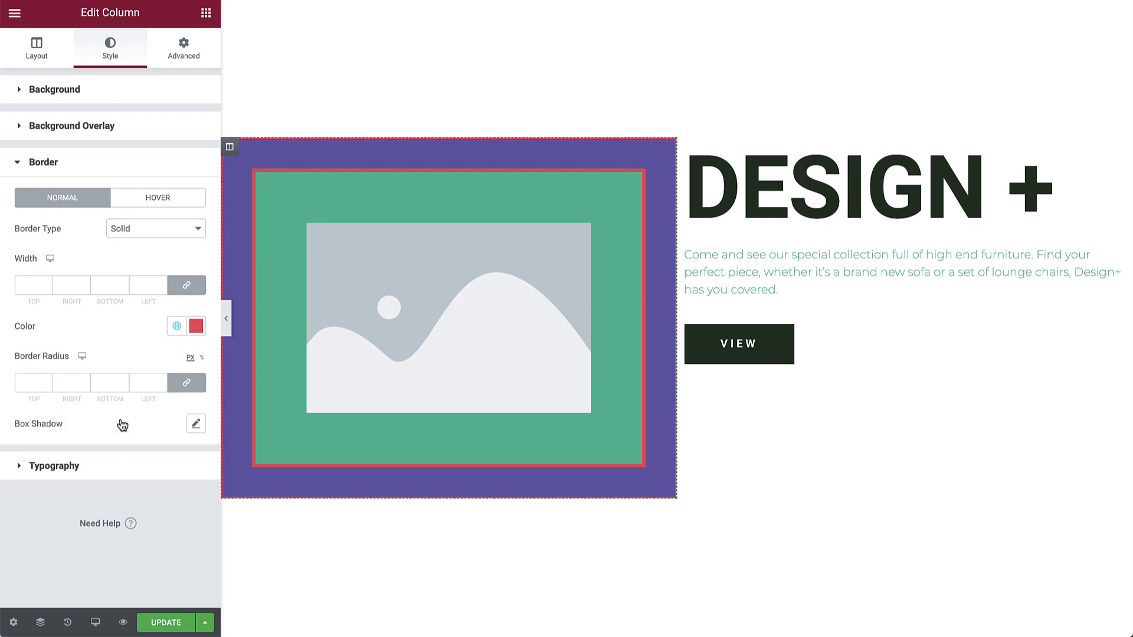
left_click(147, 285)
type("5")
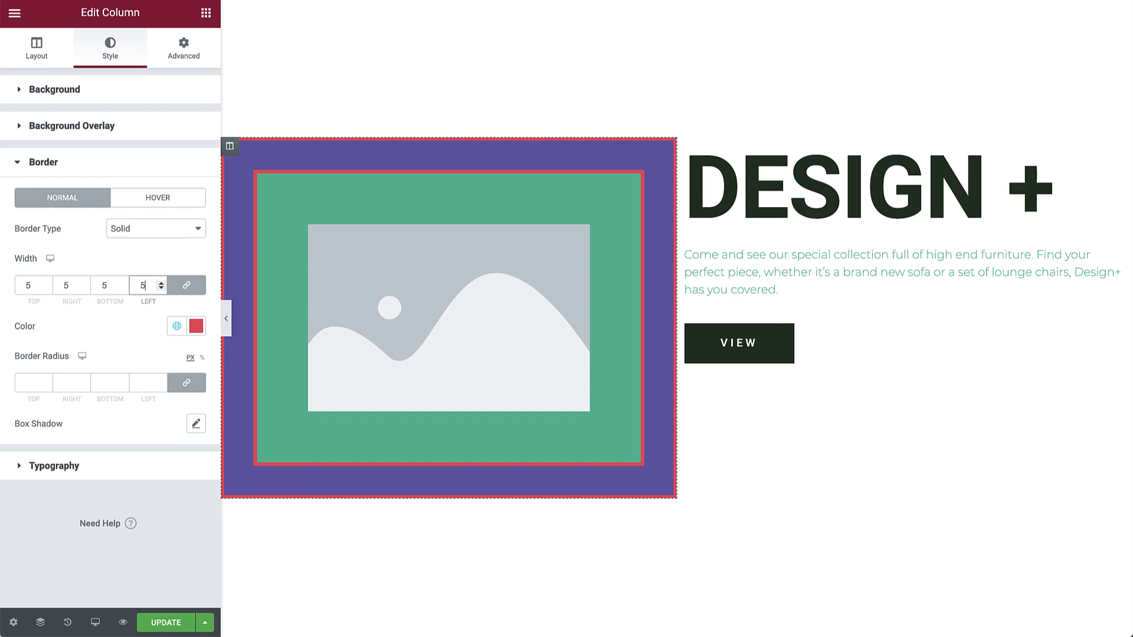
- Set the image column's margin to 30 px and its padding to 30 px on all four sides
left_click(184, 55)
left_click(148, 151)
type("30")
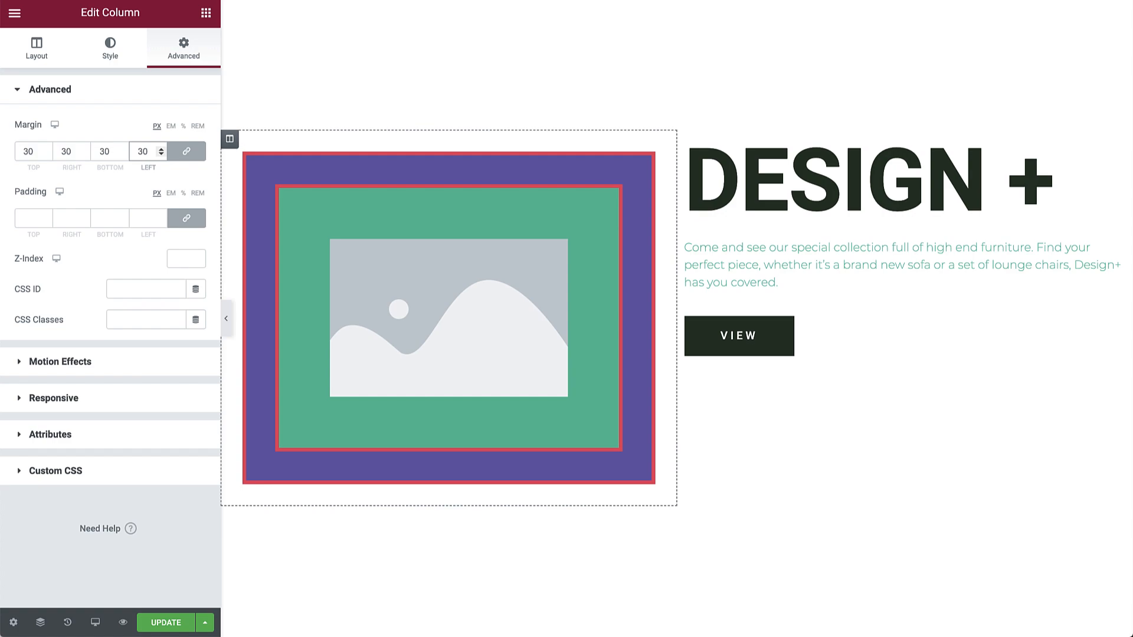
left_click(145, 217)
type("30")
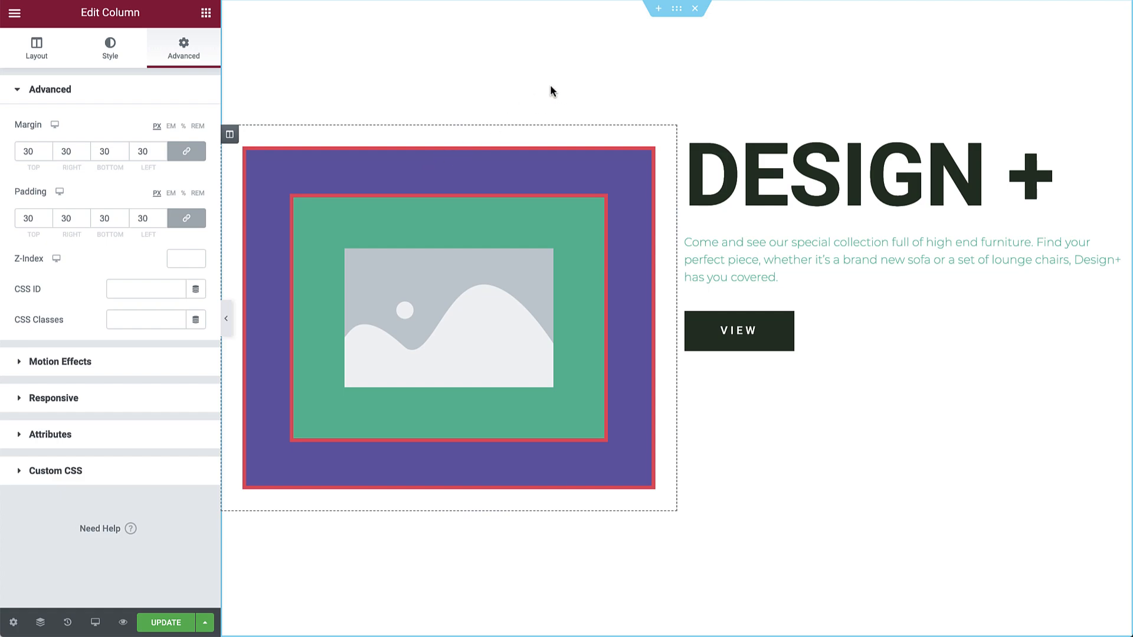
- Try the global color Basil as the section's background, and clear that background color again
left_click(677, 8)
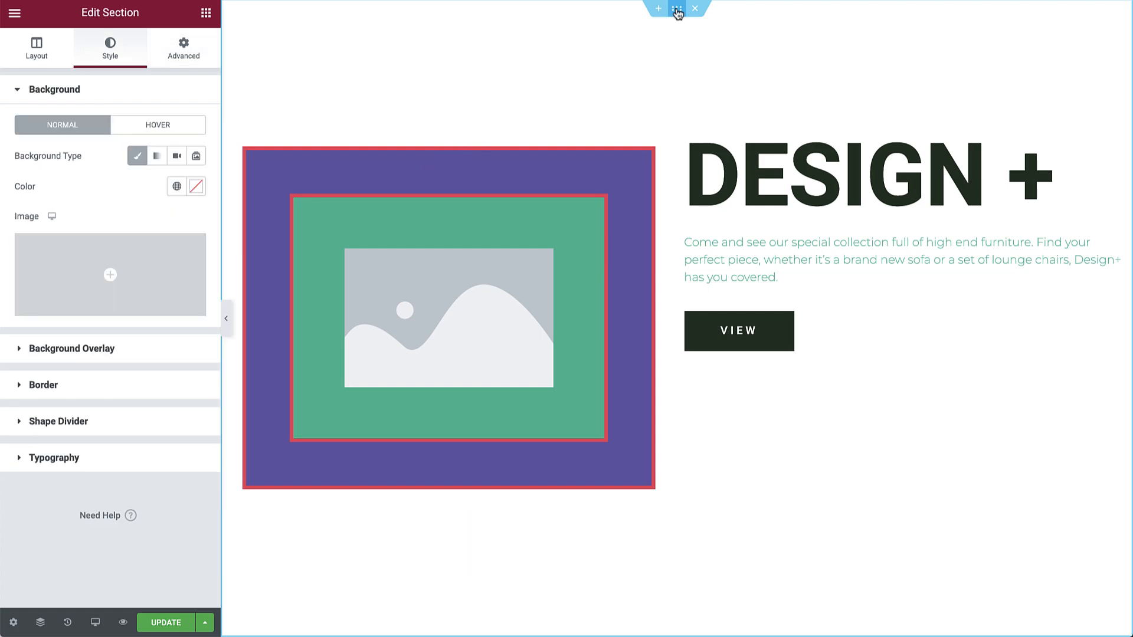
left_click(177, 186)
left_click(108, 301)
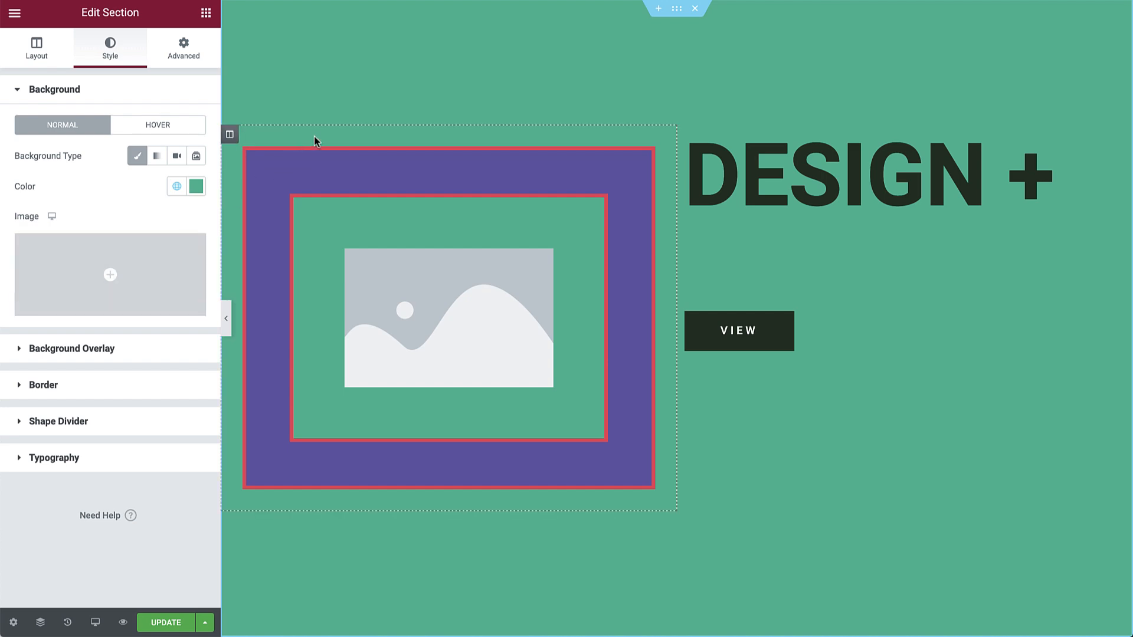
left_click(197, 186)
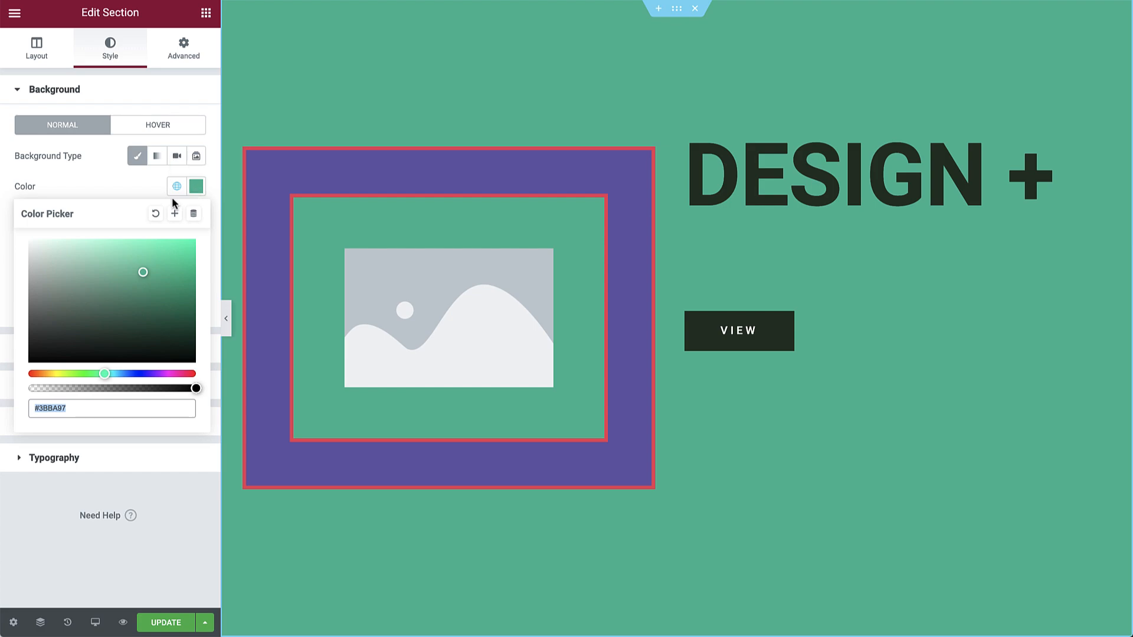
left_click(155, 212)
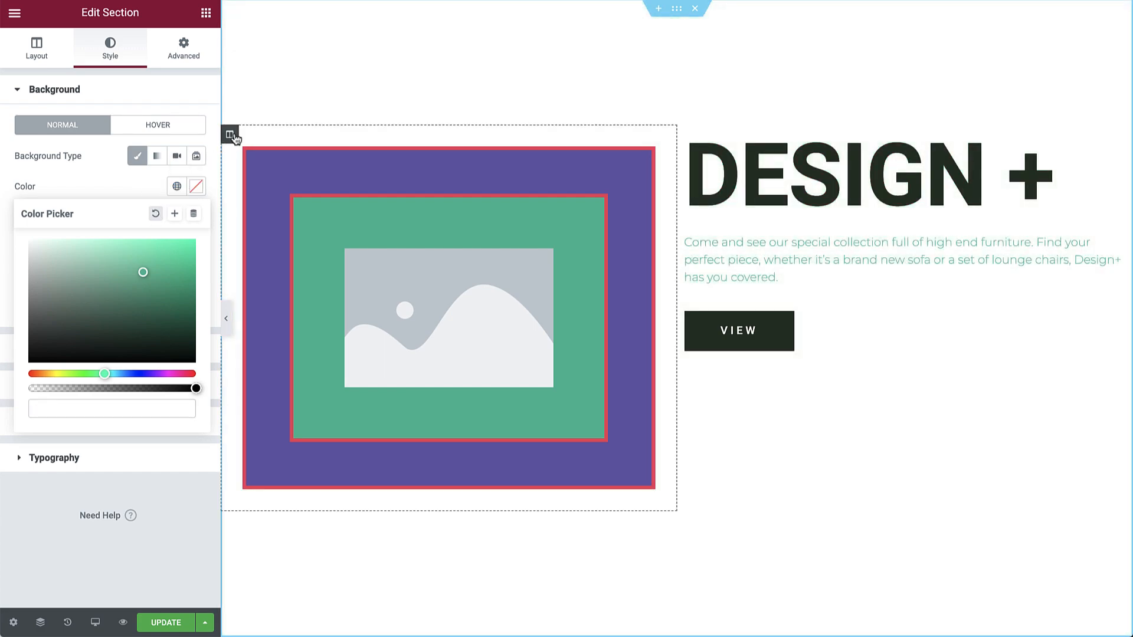
- Reset the style of the column containing the image and of the image widget itself
right_click(231, 133)
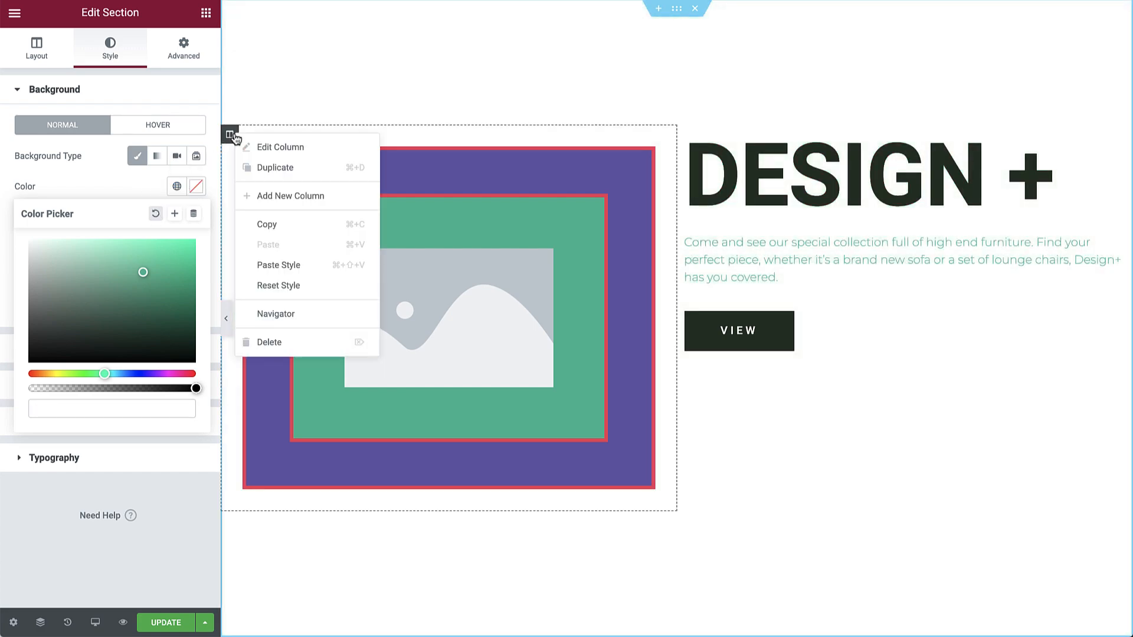
left_click(273, 285)
right_click(662, 160)
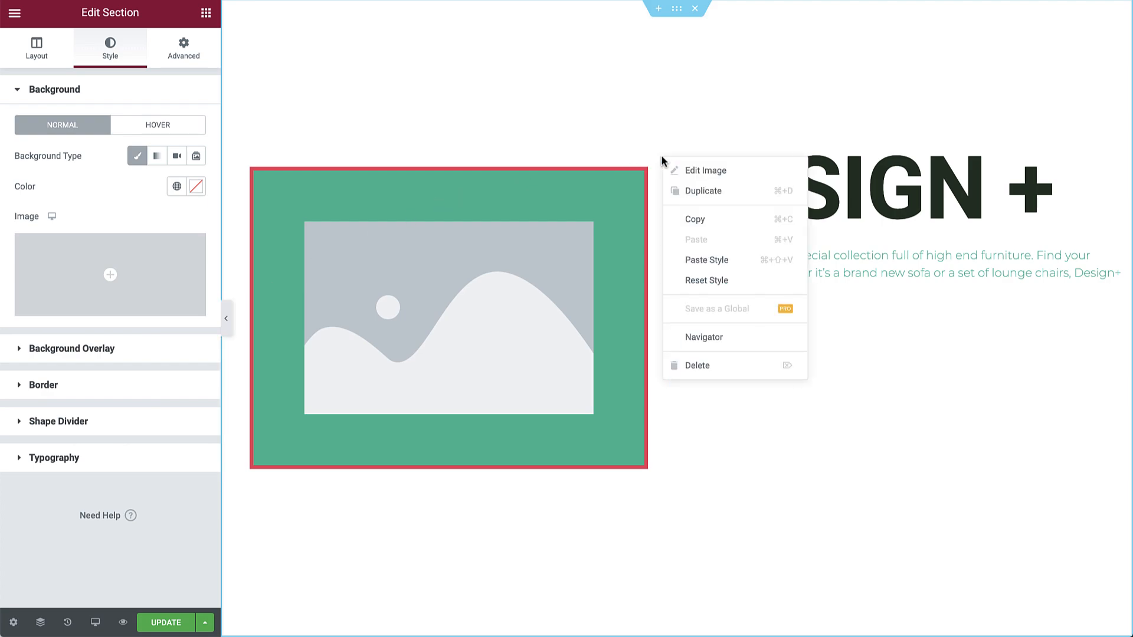
left_click(690, 280)
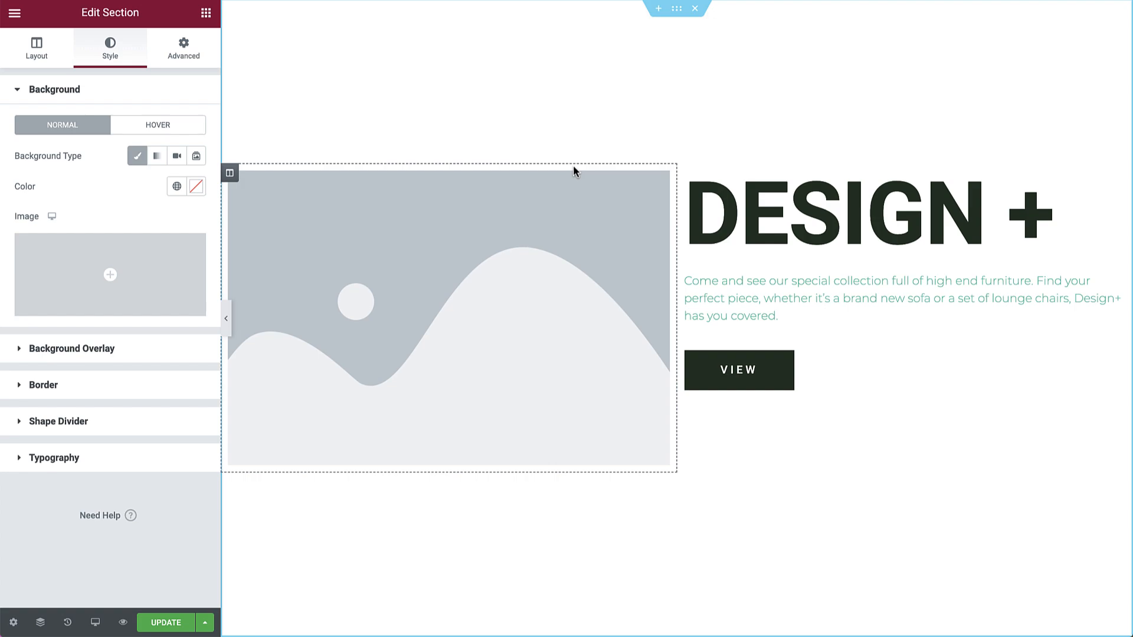
- Unlink the padding values of the image's column and set them to 0 px on all sides
left_click(231, 177)
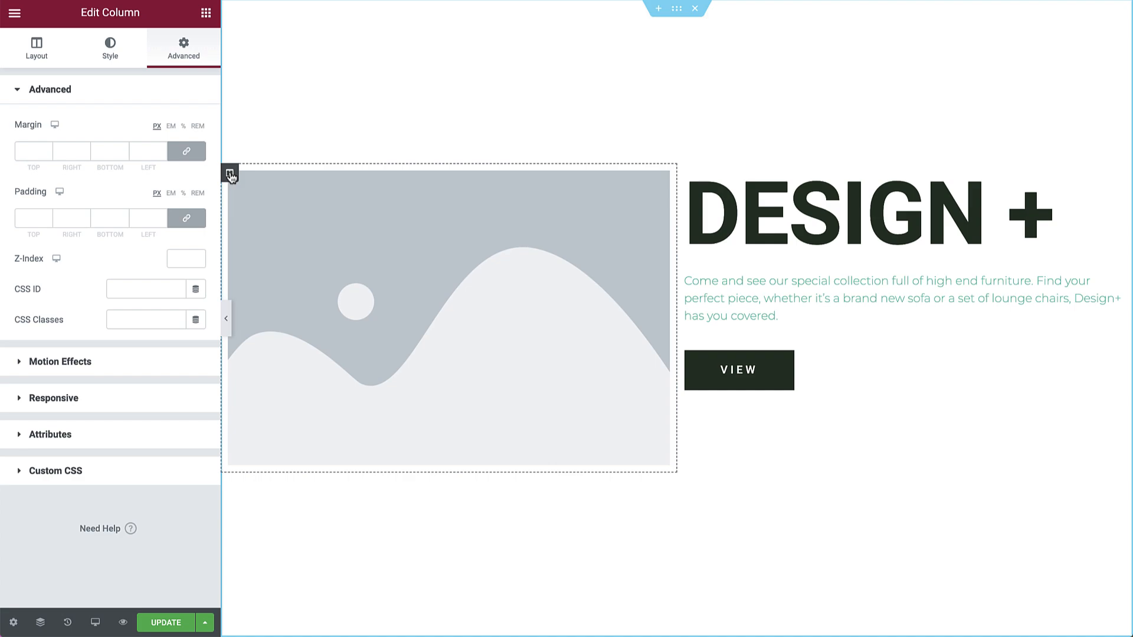
left_click(186, 219)
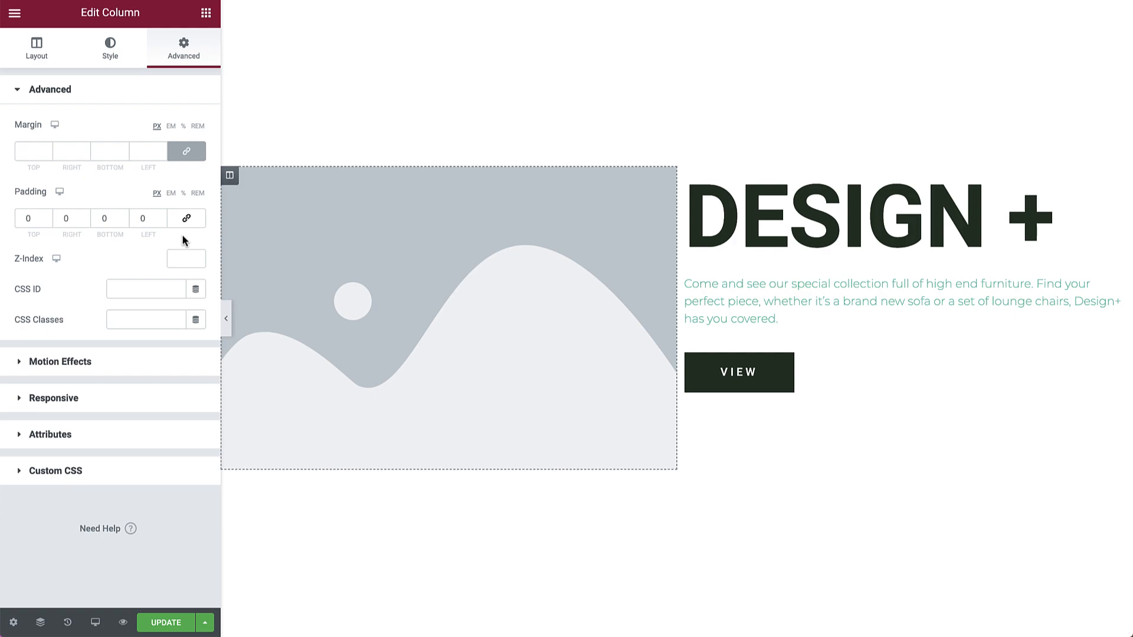
- Replace the placeholder in the image widget with Rectangle-12-1024x1007-1.jpg from the media library
left_click(318, 246)
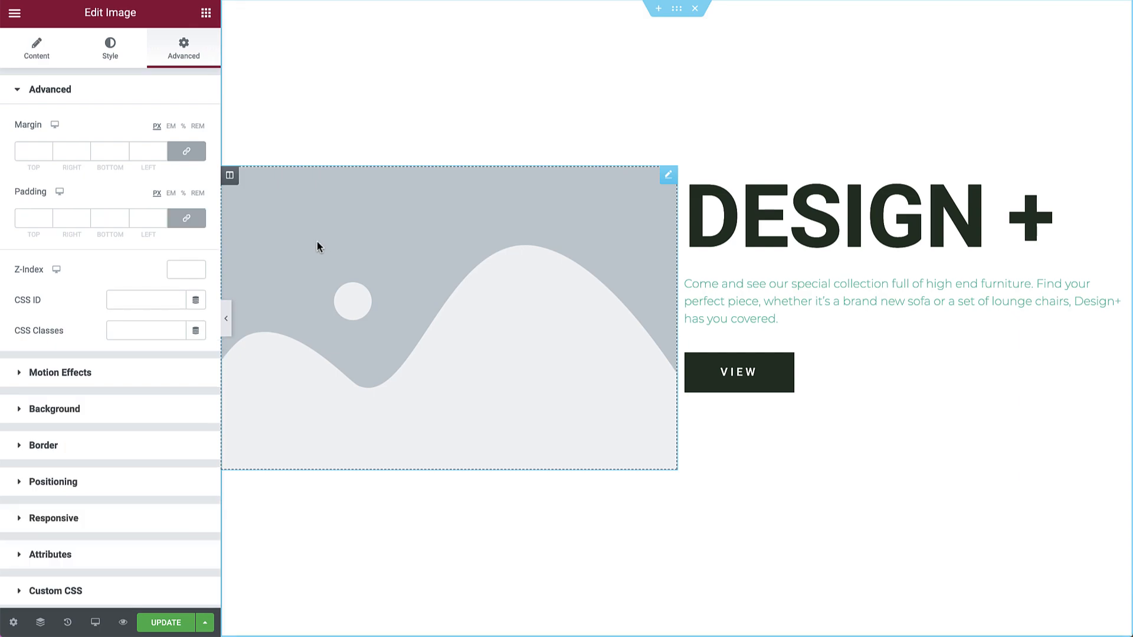
left_click(37, 48)
left_click(77, 145)
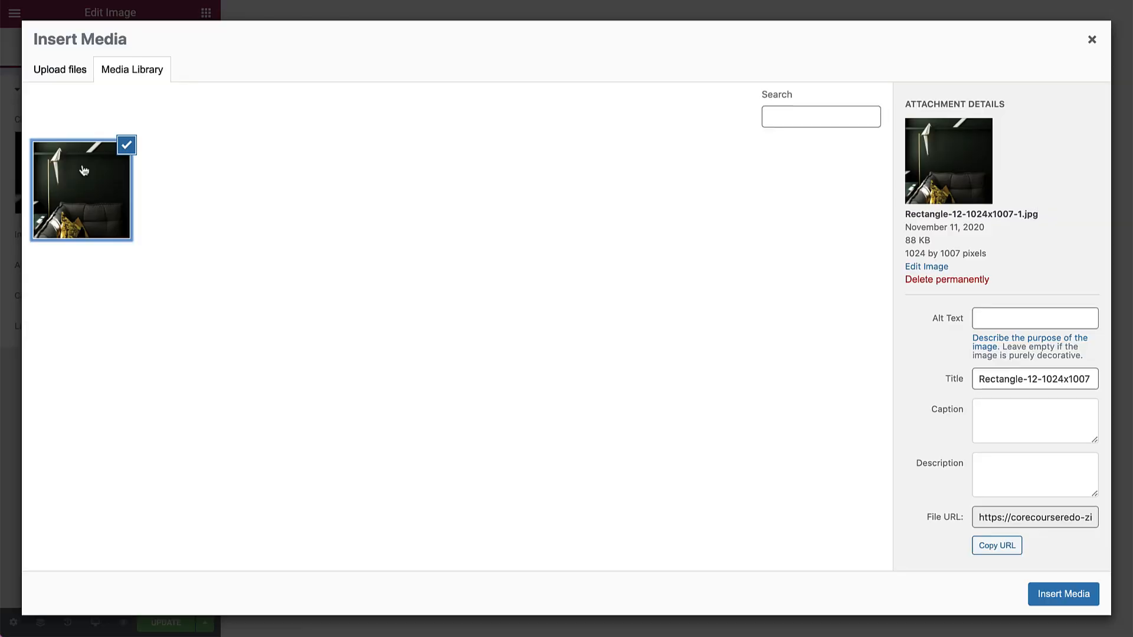
left_click(1077, 598)
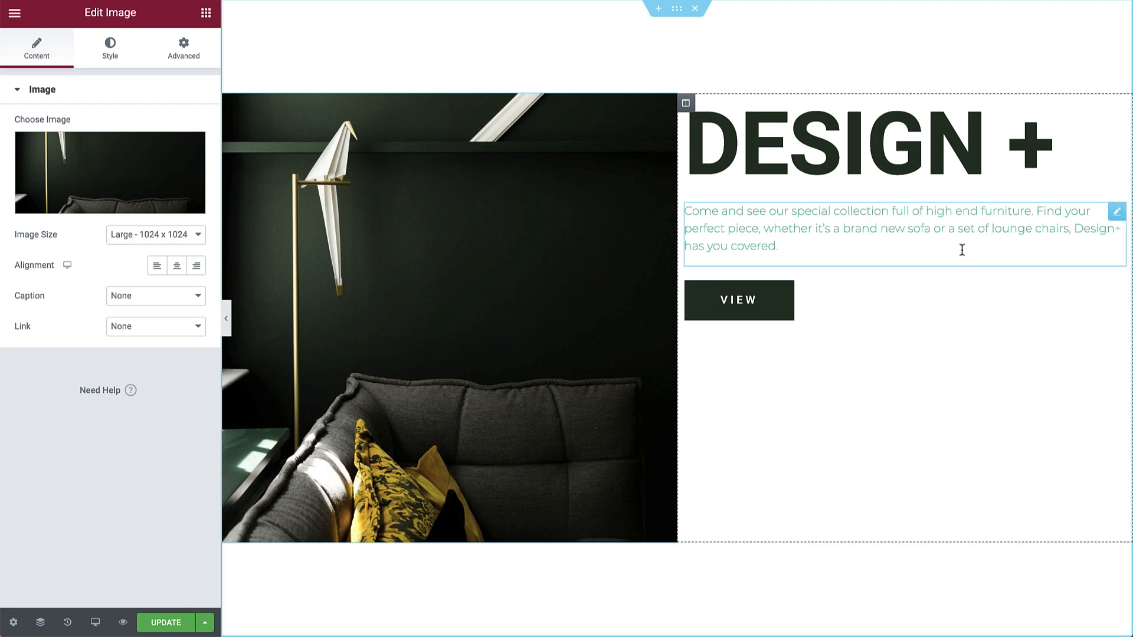
- Unlink the margin values of the text widget below the heading and set 20 px top and 80 px bottom
left_click(950, 218)
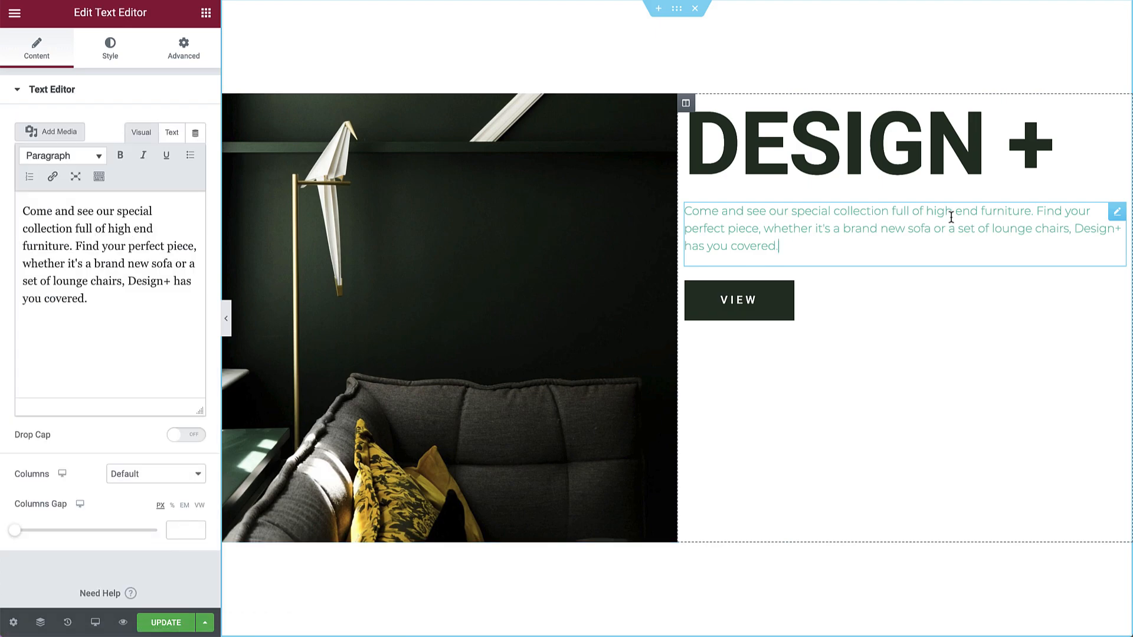
left_click(185, 52)
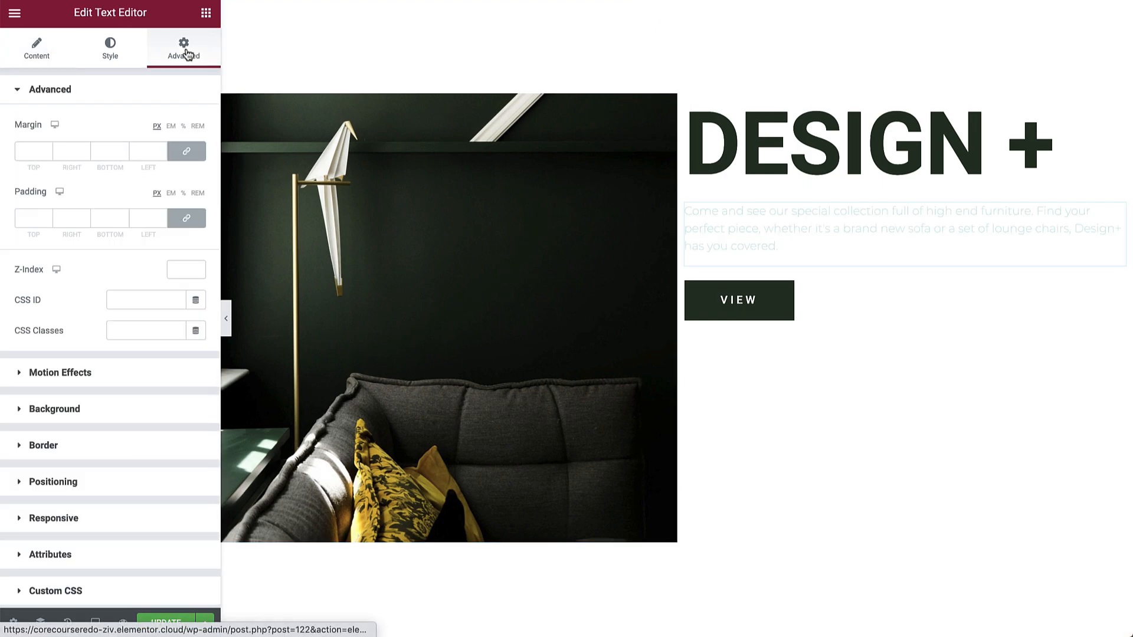
left_click(187, 151)
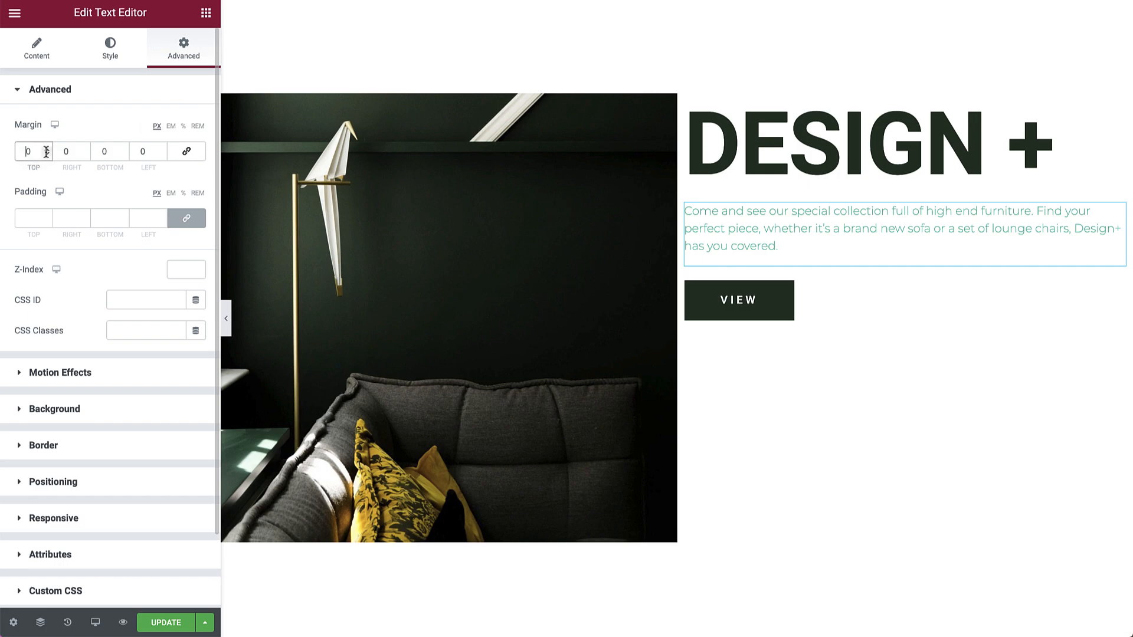
left_click(20, 152)
type("20")
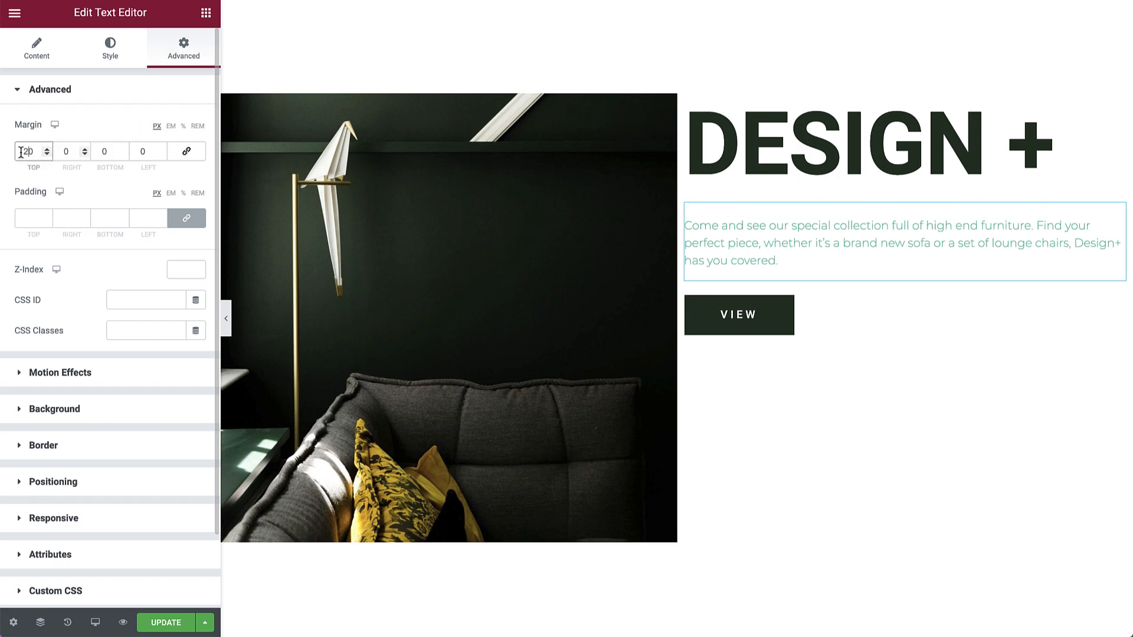
type("8")
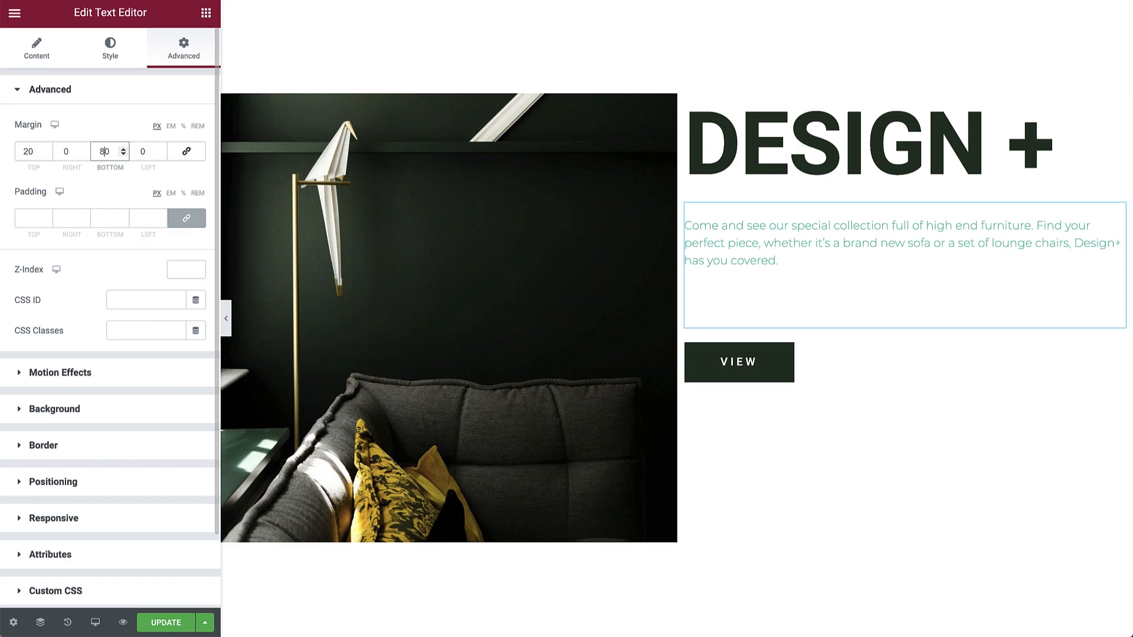
- Unlink the text widget's padding values and set the right padding to 200 px
left_click(187, 219)
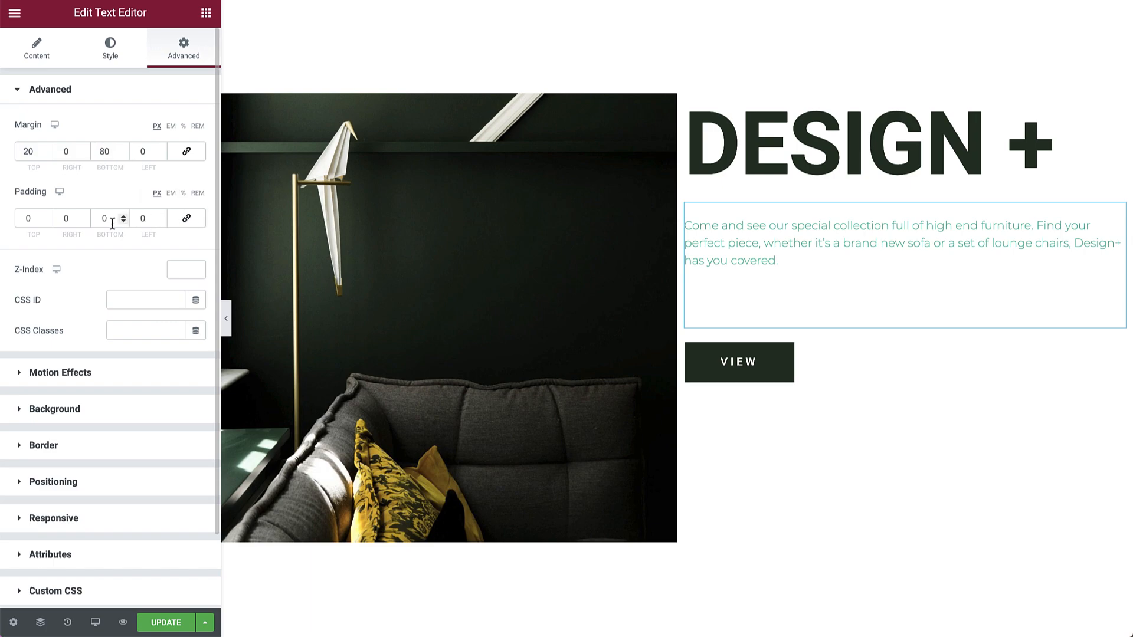
left_click(66, 219)
type("200")
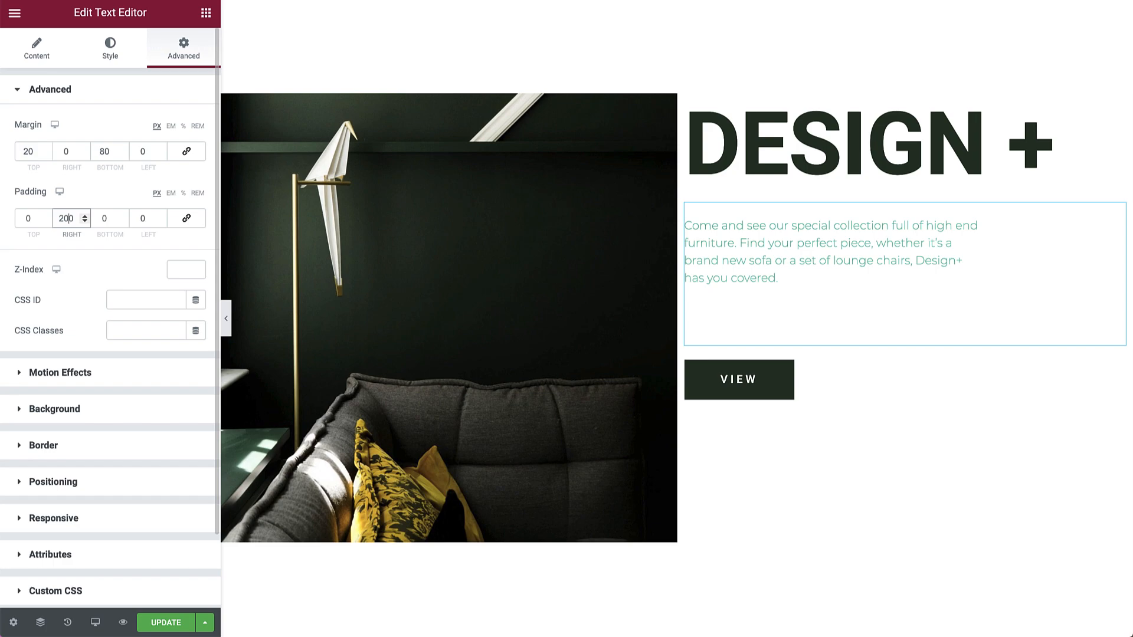
- Give the text widget a solid border, 5 px wide on all sides, in the global color Raspberry
left_click(114, 451)
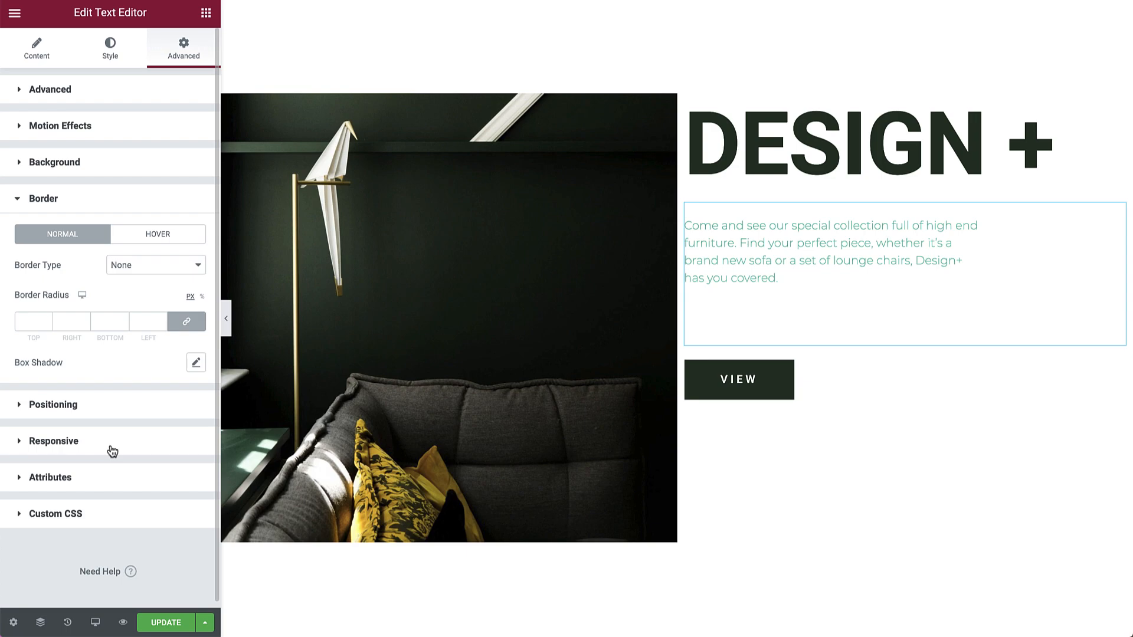
left_click(144, 269)
left_click(140, 281)
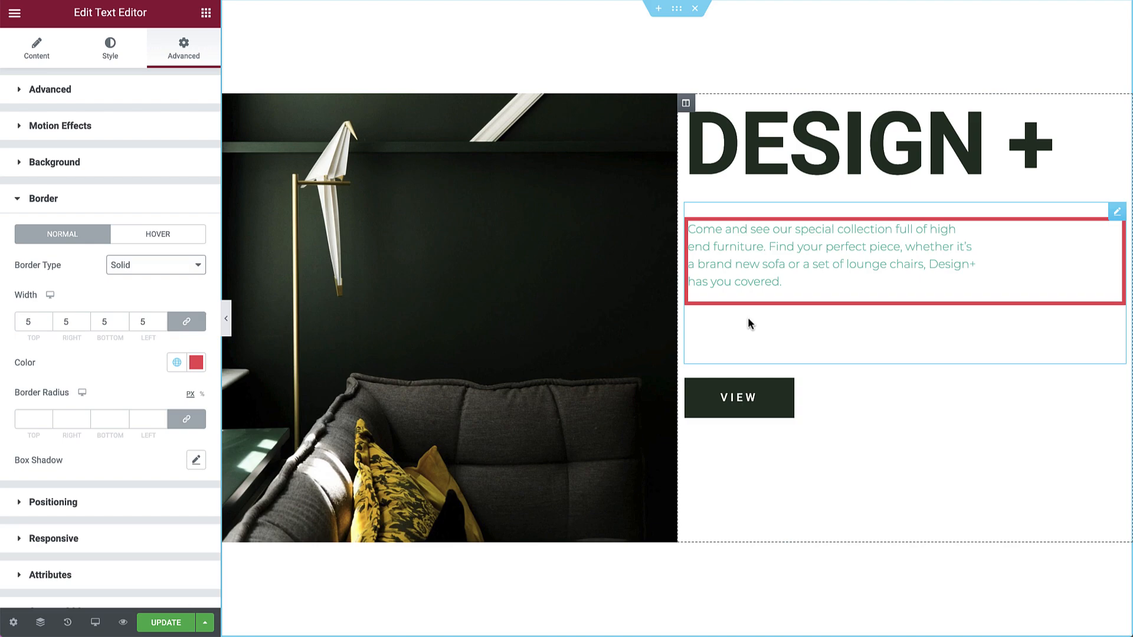
- Try a classic background in the global color Grape on the text widget, and clear the color again
left_click(159, 169)
left_click(177, 259)
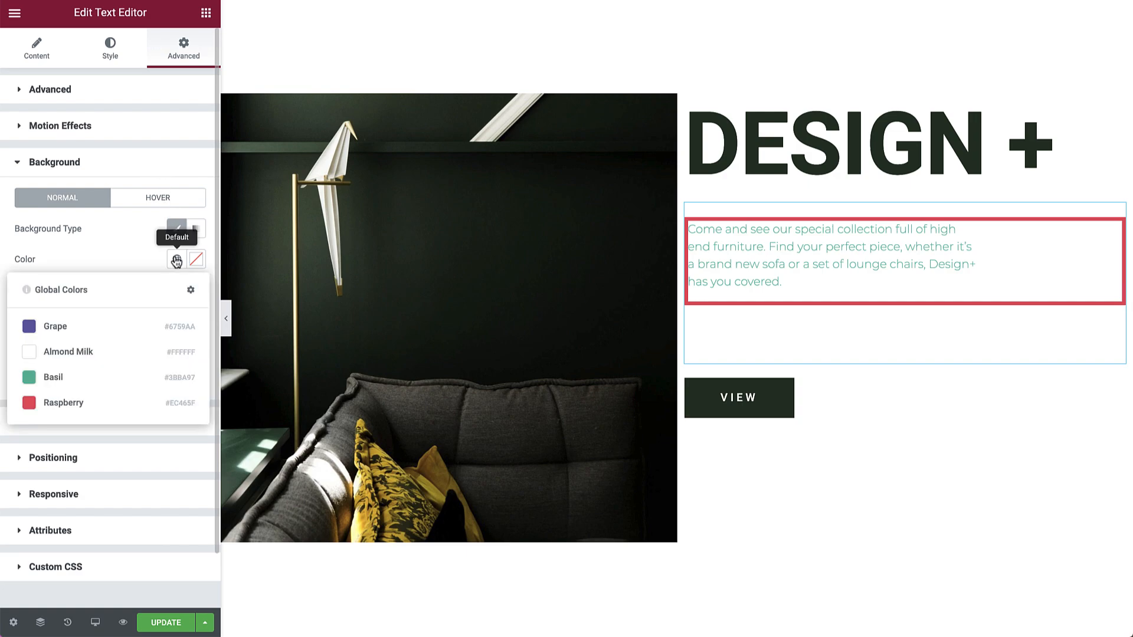
left_click(115, 326)
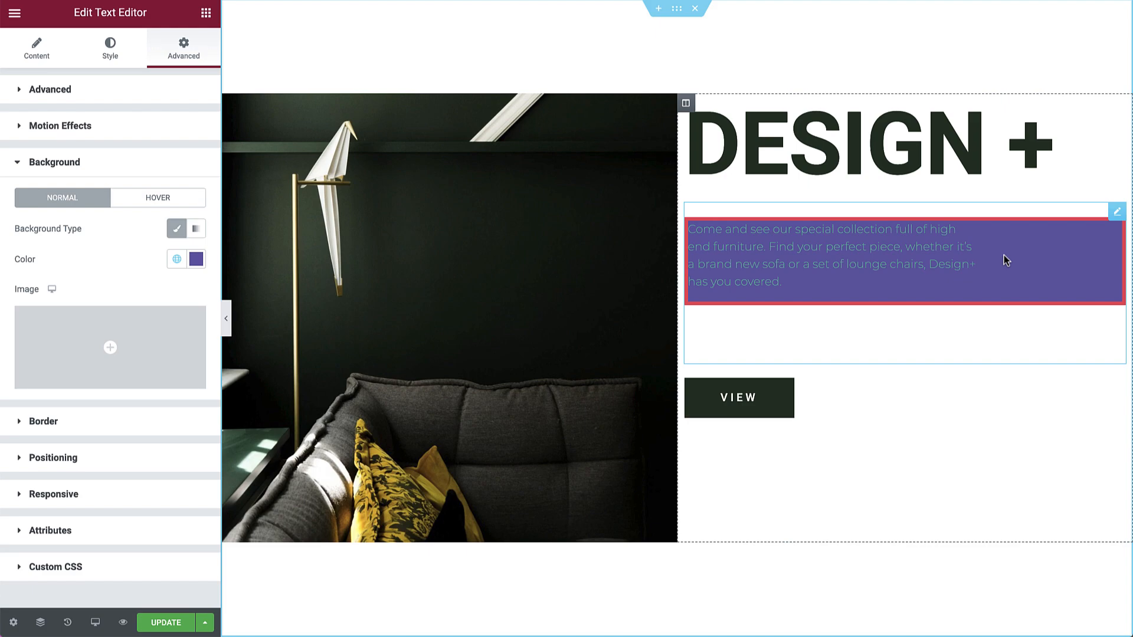
left_click(196, 259)
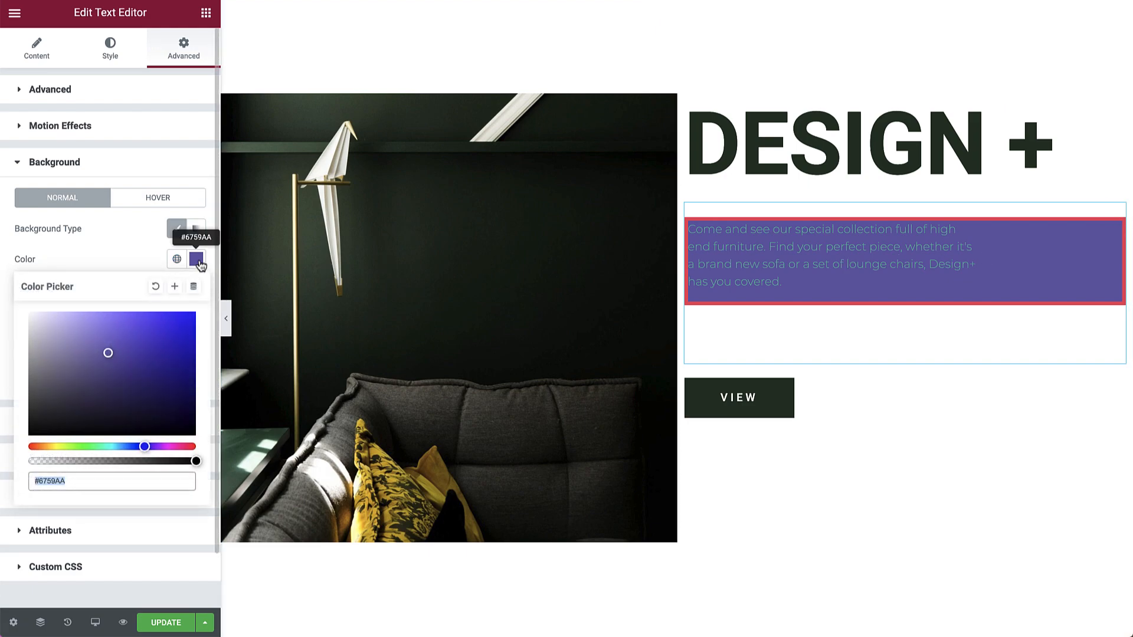
left_click(155, 286)
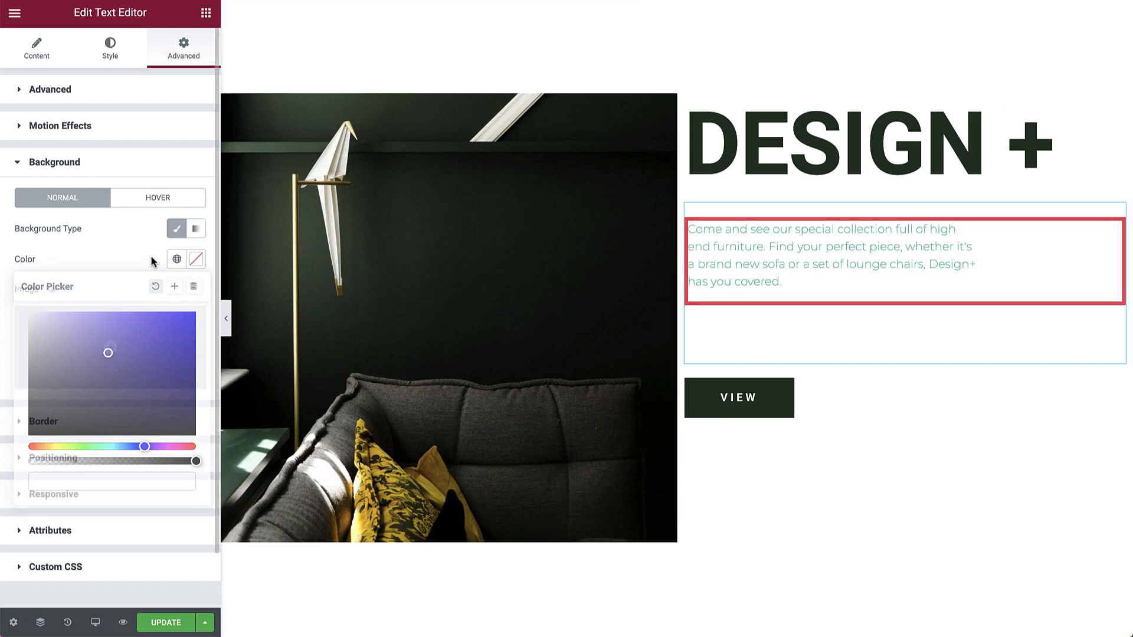
- Remove the text widget's border by setting its border type to None
left_click(147, 420)
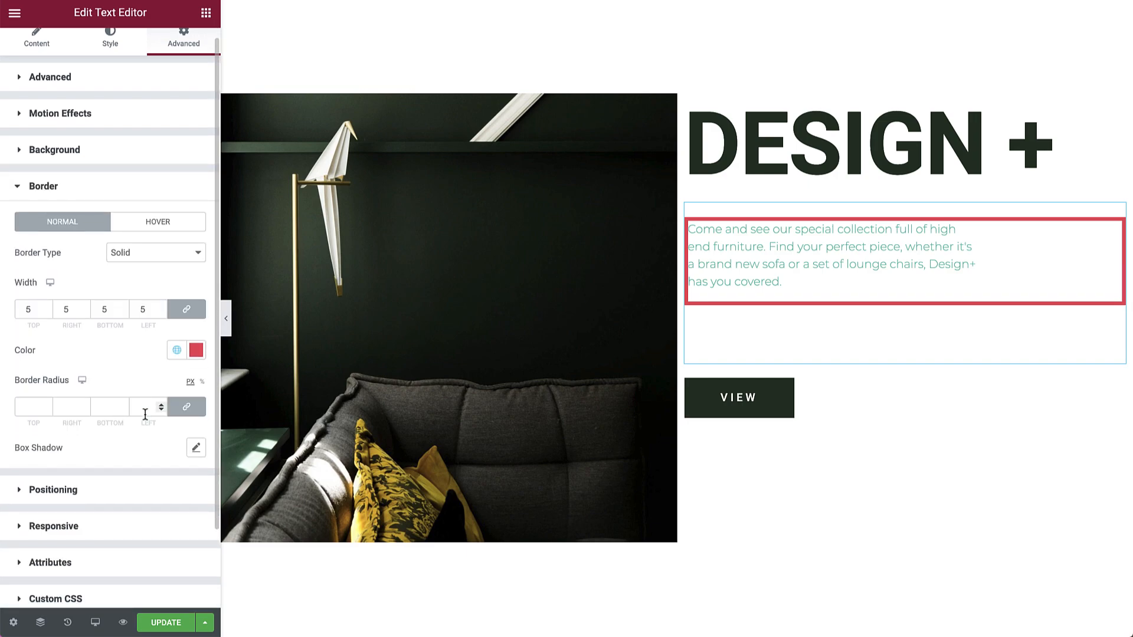
left_click(135, 254)
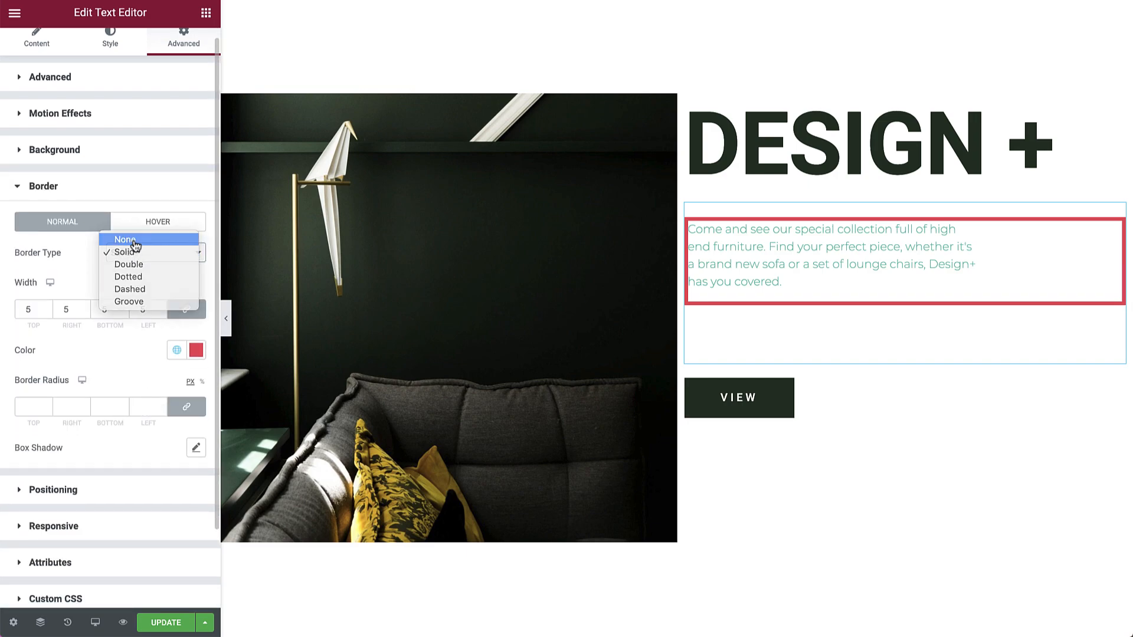
left_click(125, 240)
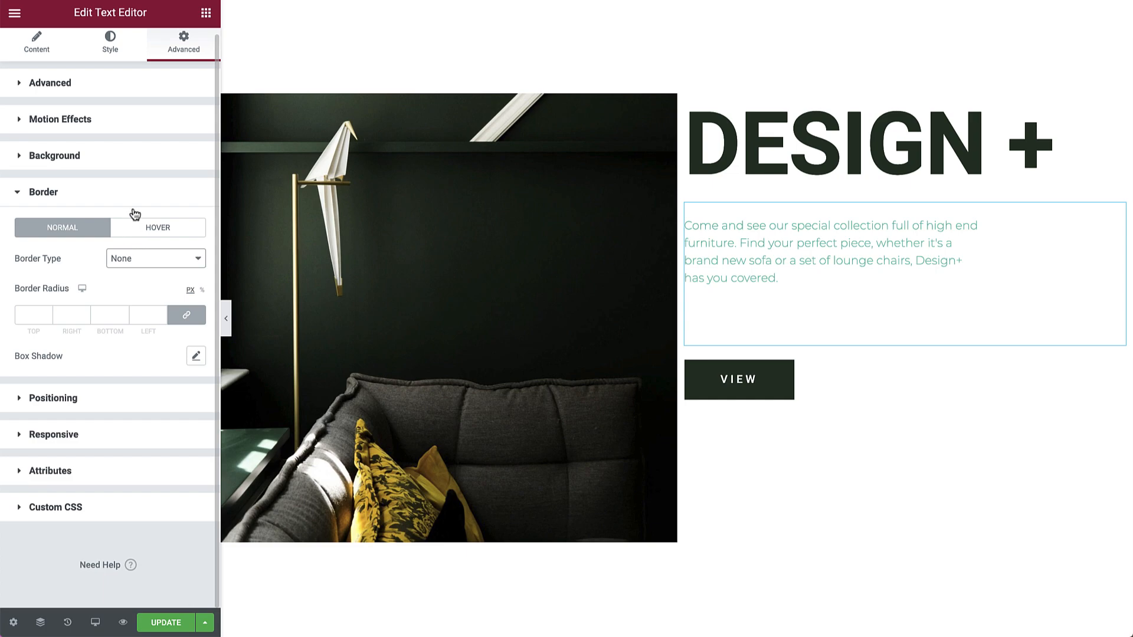
- Return to the text widget's margin and padding settings and switch them to the mobile view
left_click(127, 84)
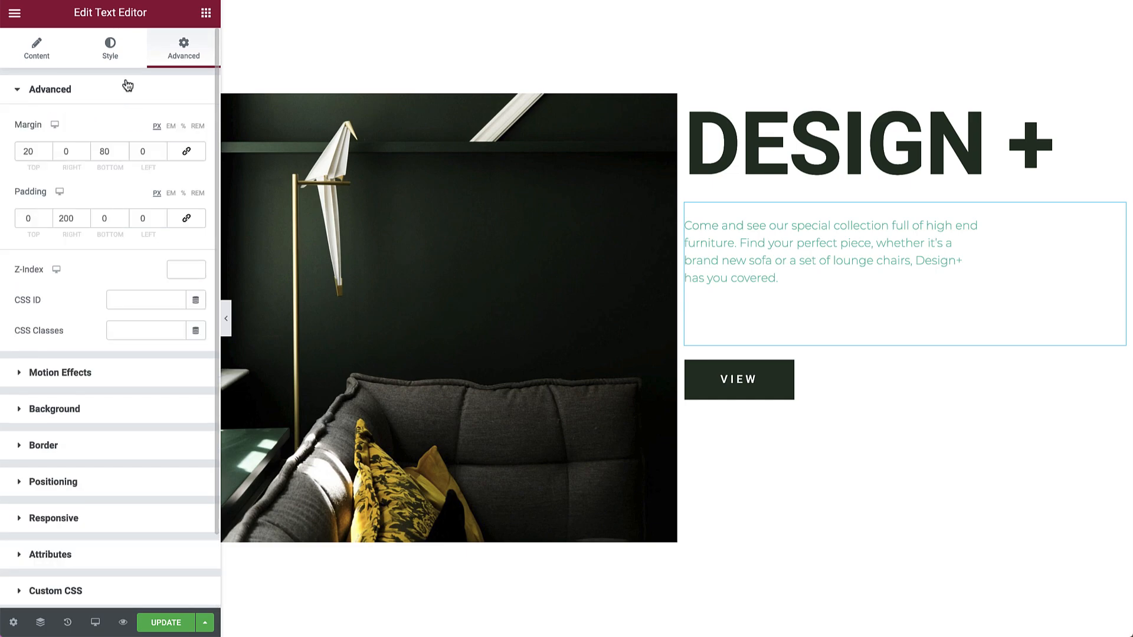
left_click(53, 128)
left_click(53, 159)
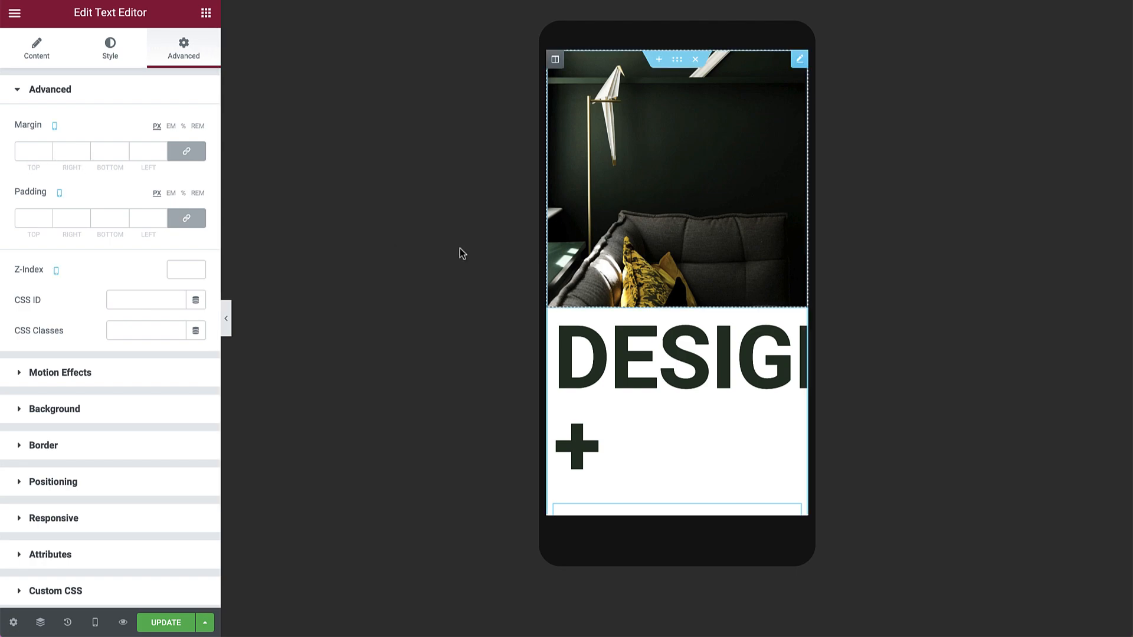
- Set the text widget's mobile padding to 50 px on the right and 0 elsewhere, and its mobile margins to 0
scroll(677, 297, "down", 2)
scroll(677, 297, "down", 5)
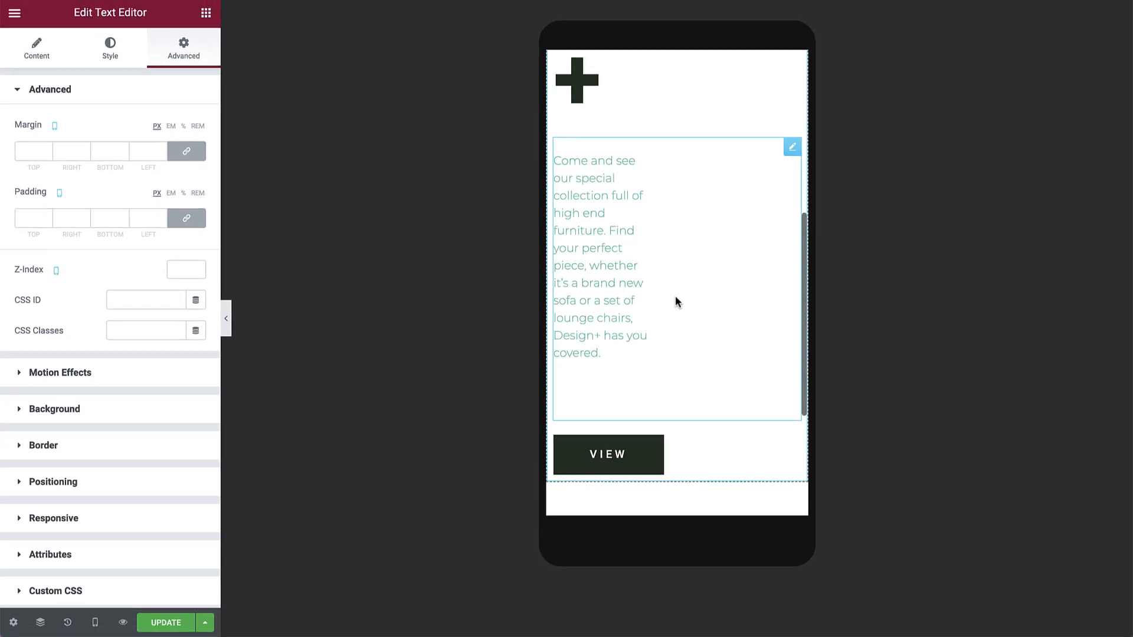
left_click(189, 222)
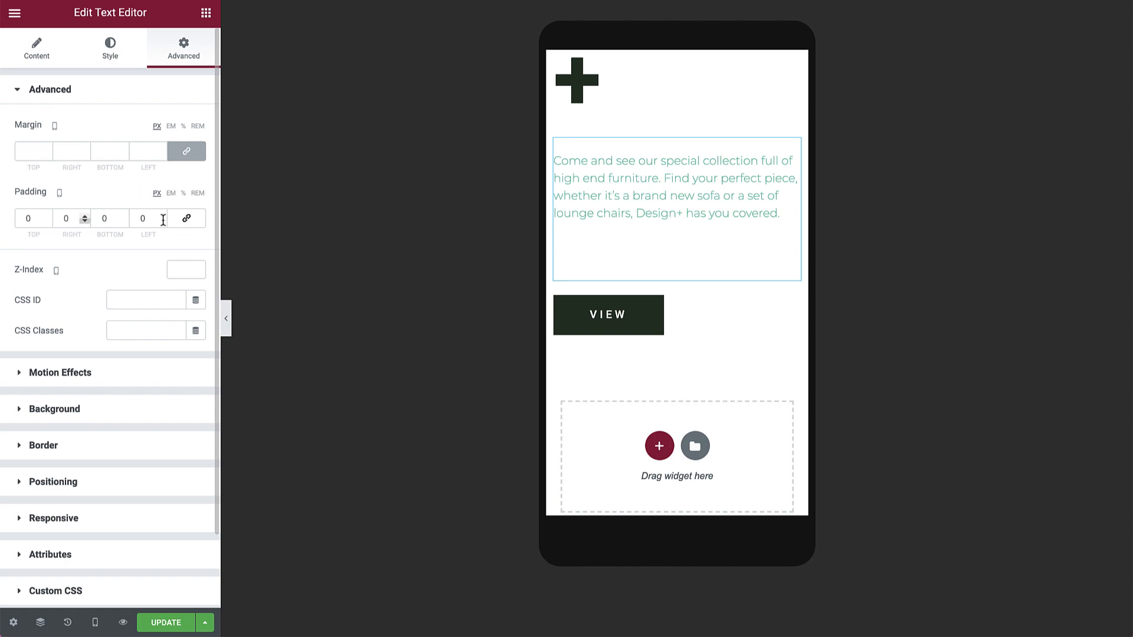
left_click(62, 220)
type("5")
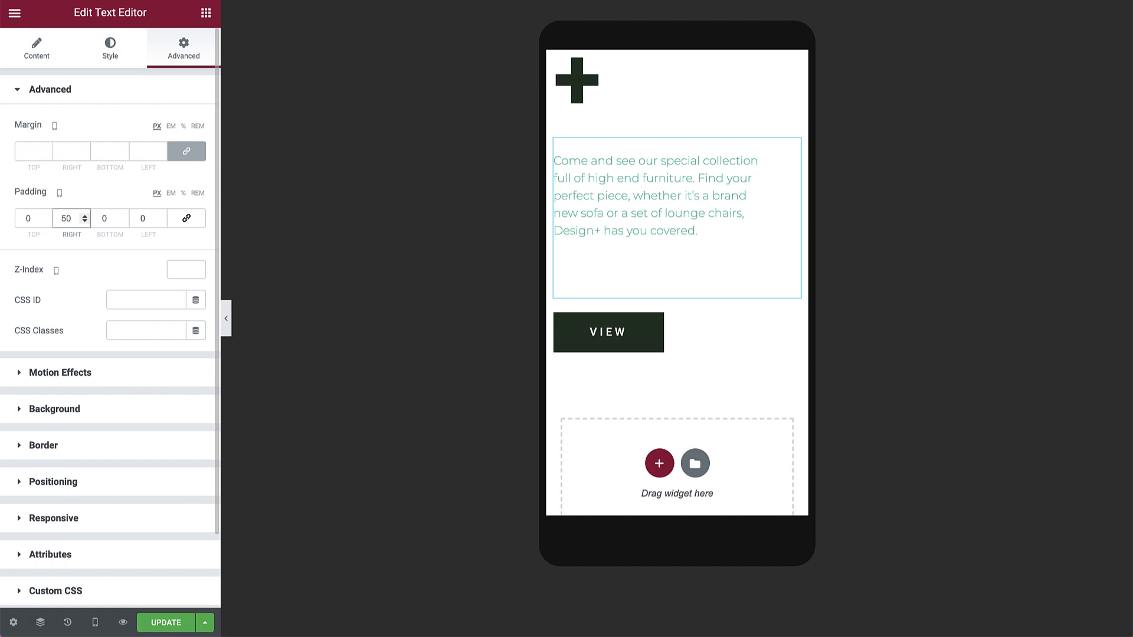
left_click(189, 153)
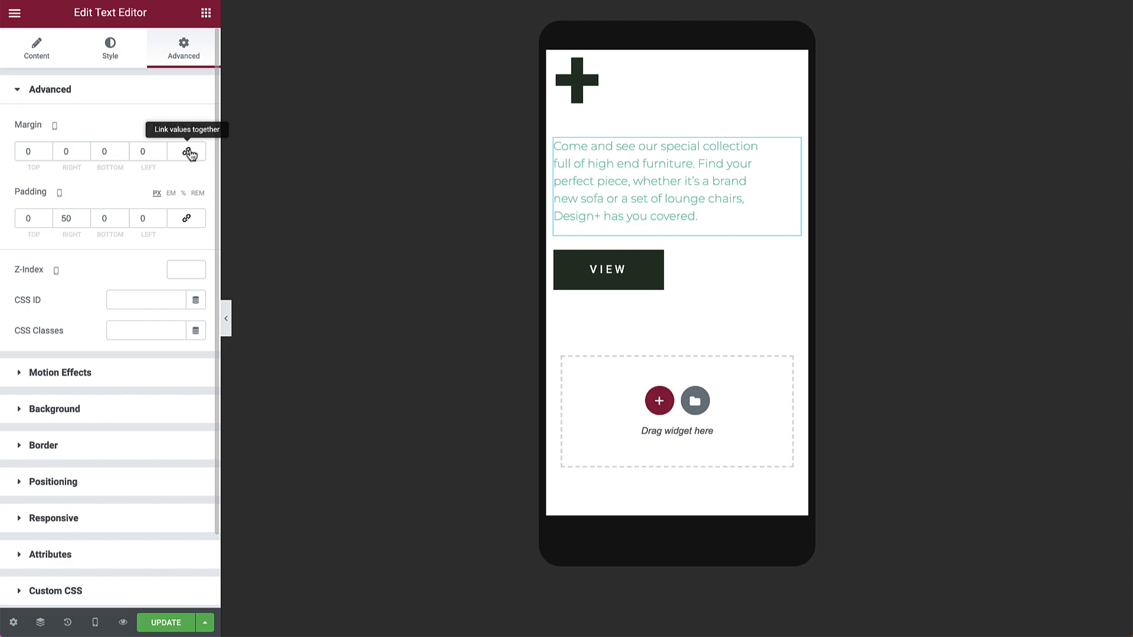
- Link the text widget's mobile margin and padding values again and clear them all
left_click(189, 153)
double_click(133, 152)
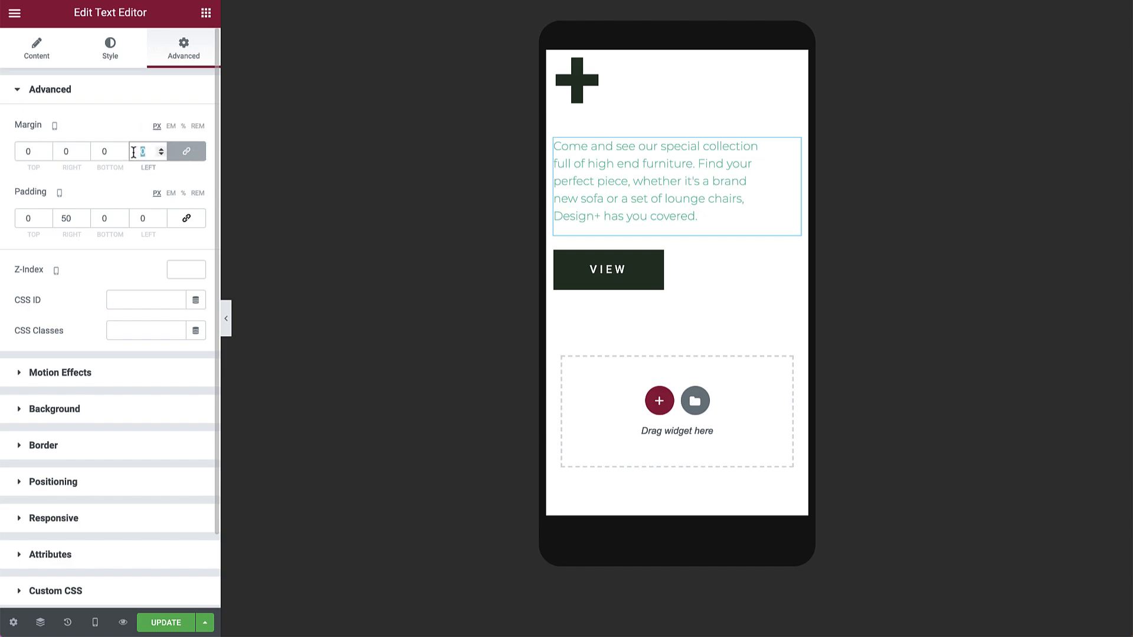
key("BackSpace")
left_click(186, 218)
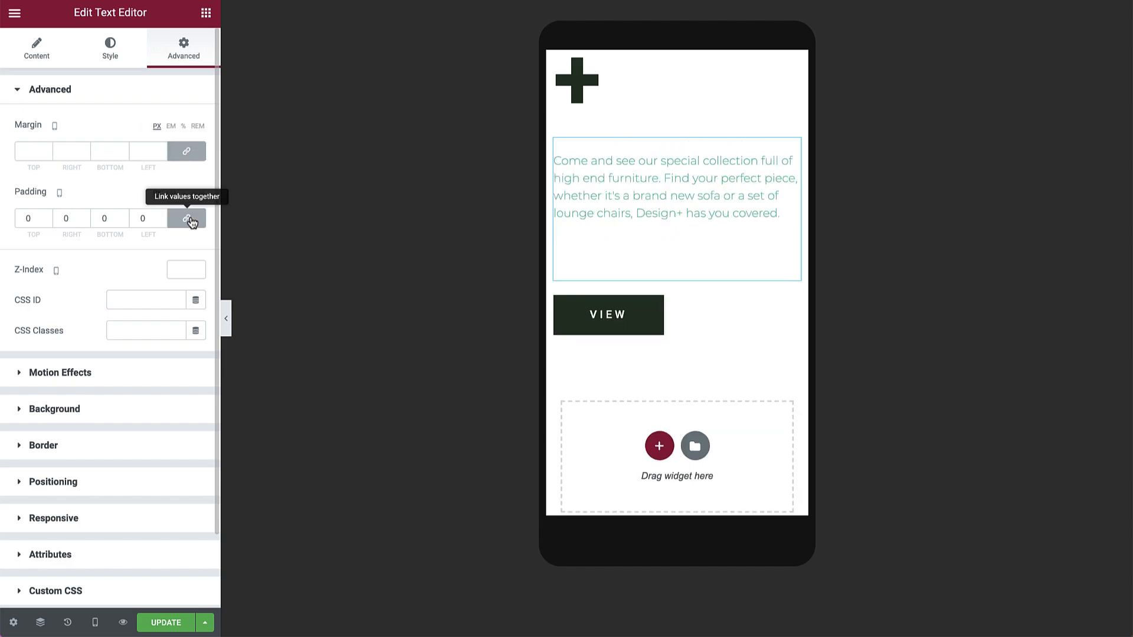
double_click(155, 218)
key("BackSpace")
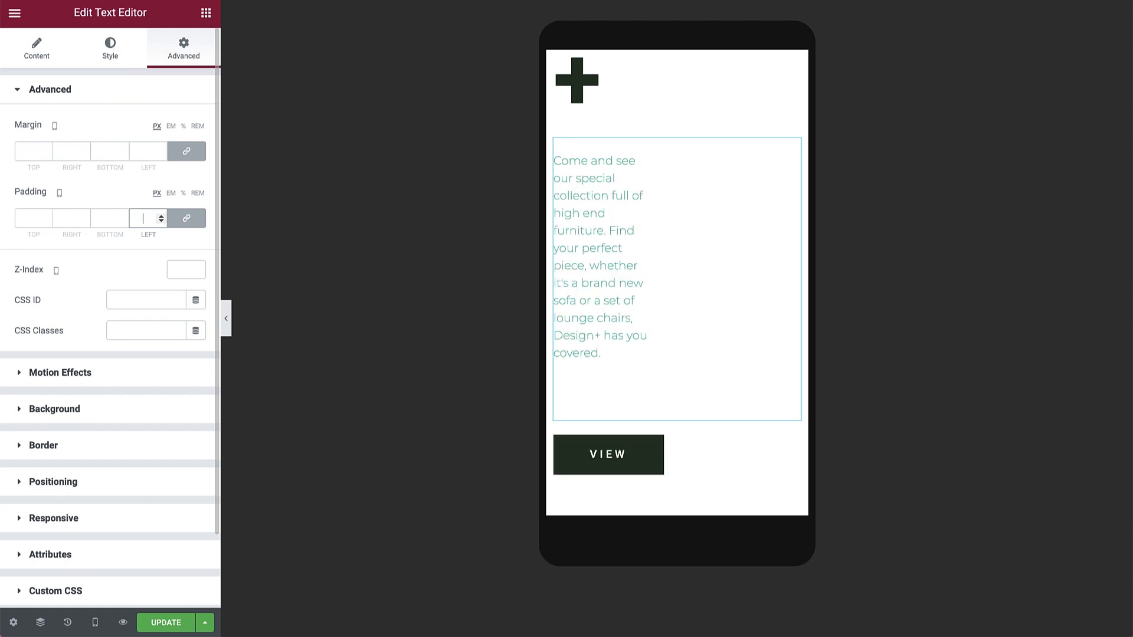
- Switch back to the desktop view and delete the text widget between the heading and the VIEW button
left_click(59, 192)
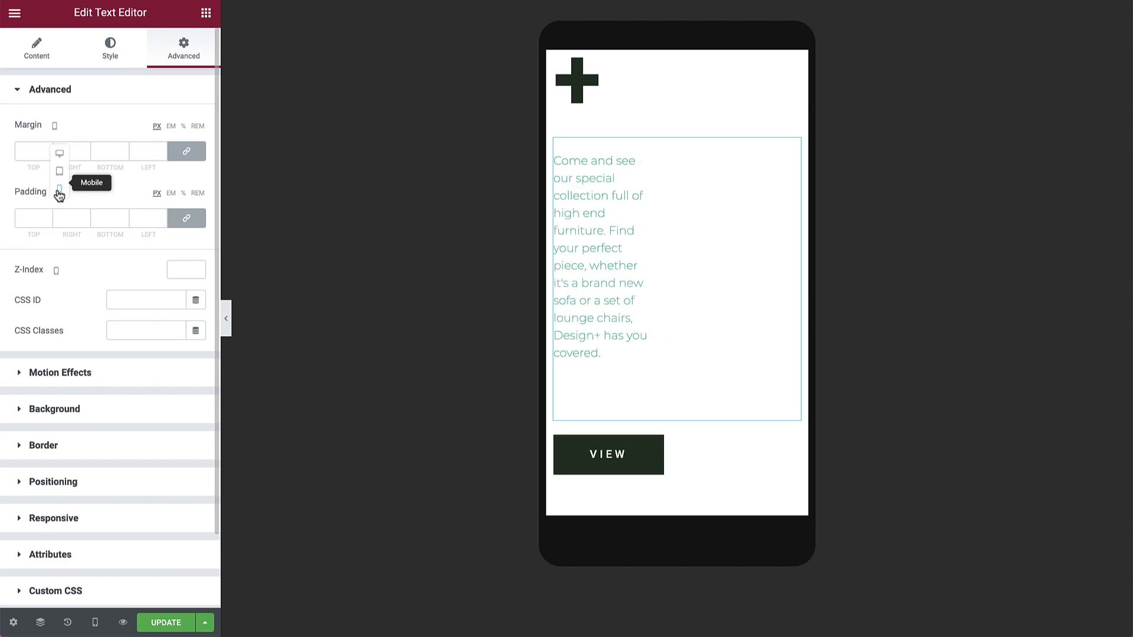
left_click(59, 153)
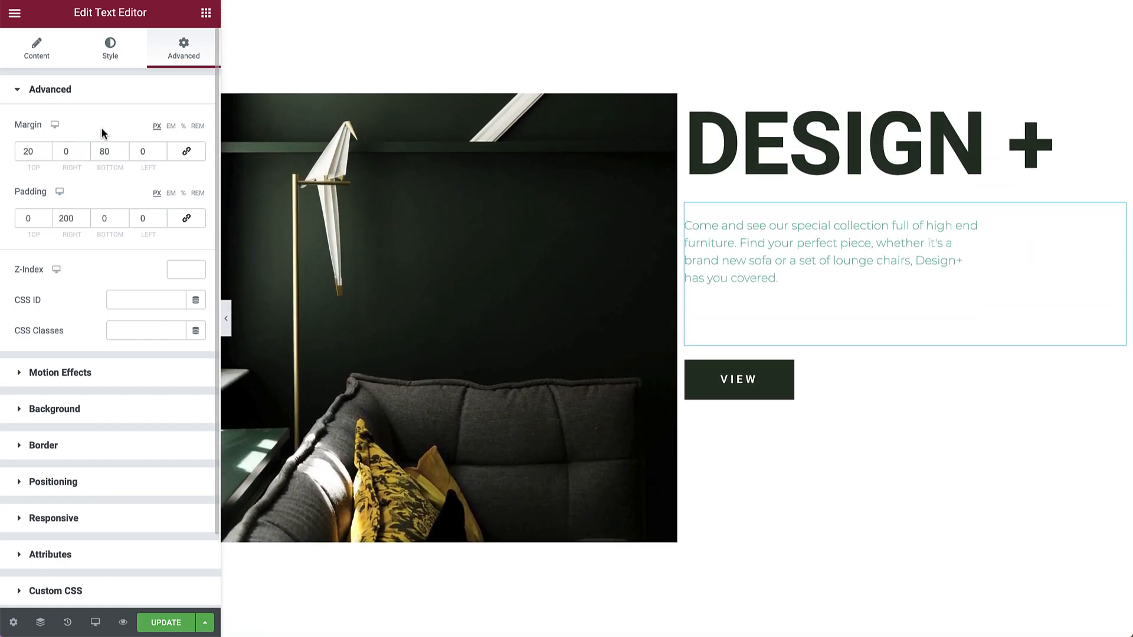
right_click(1119, 214)
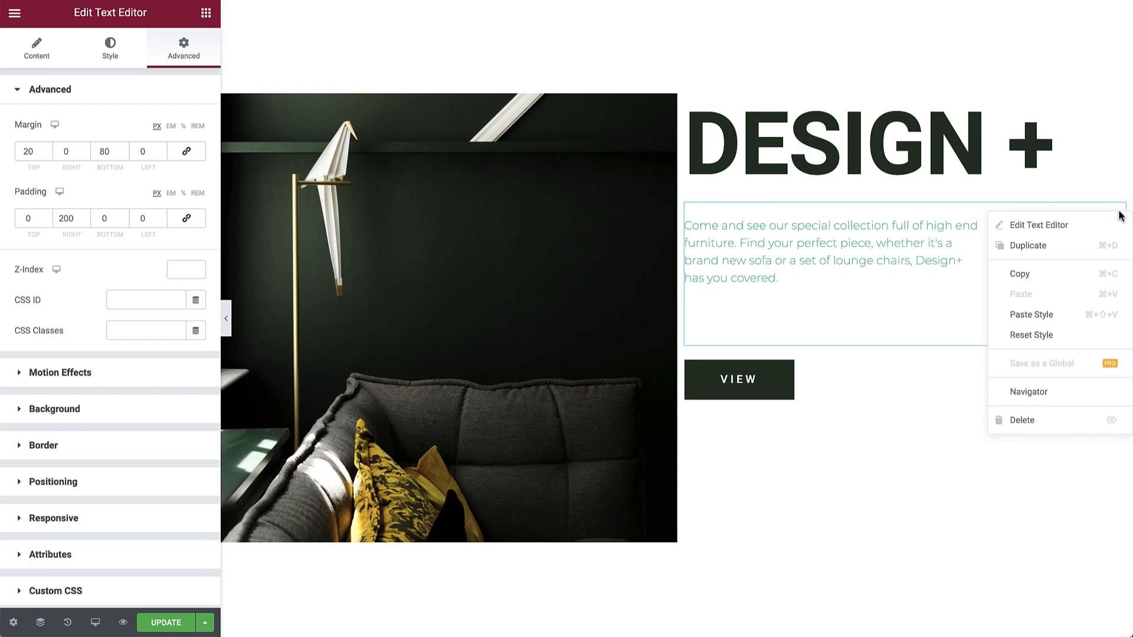
left_click(1060, 420)
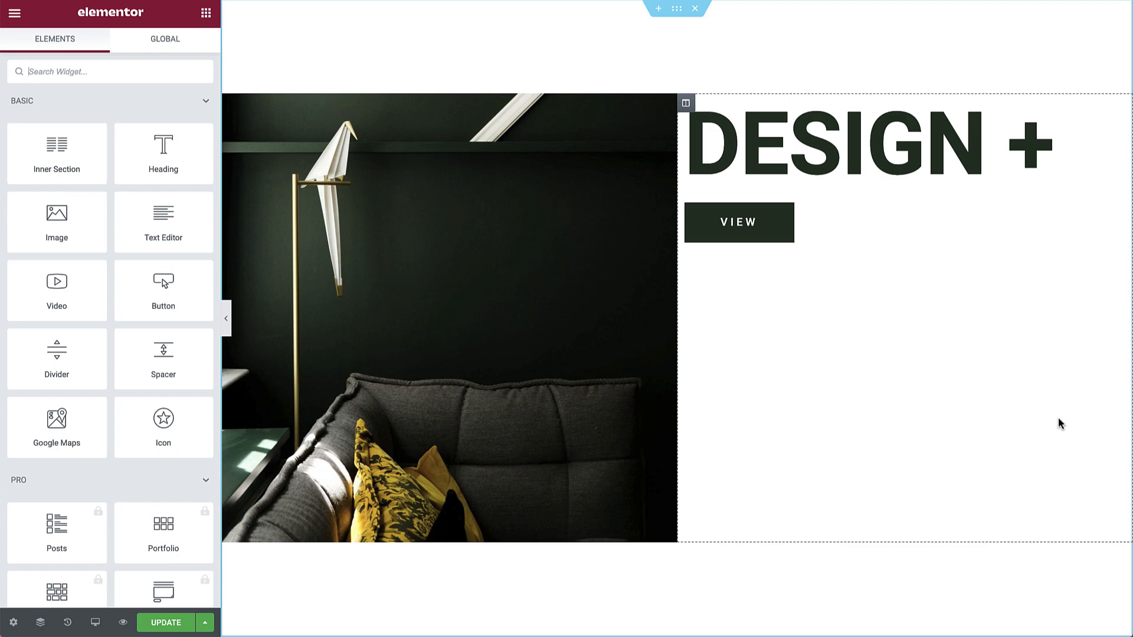
- Set the vertical alignment of the column holding the heading and button to Middle
left_click(686, 105)
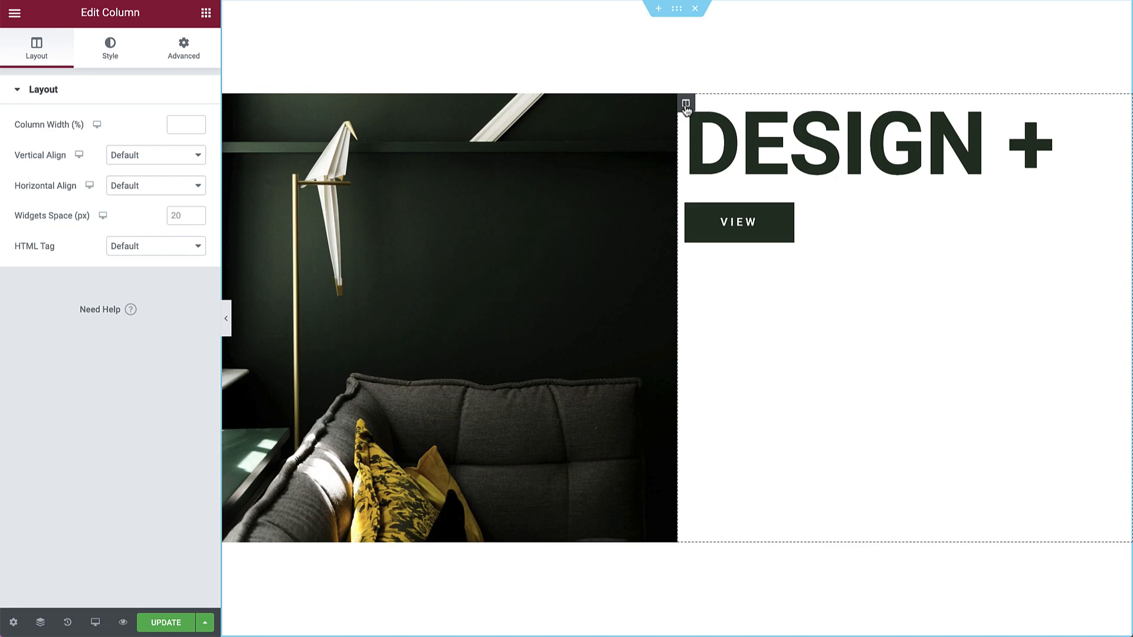
left_click(180, 159)
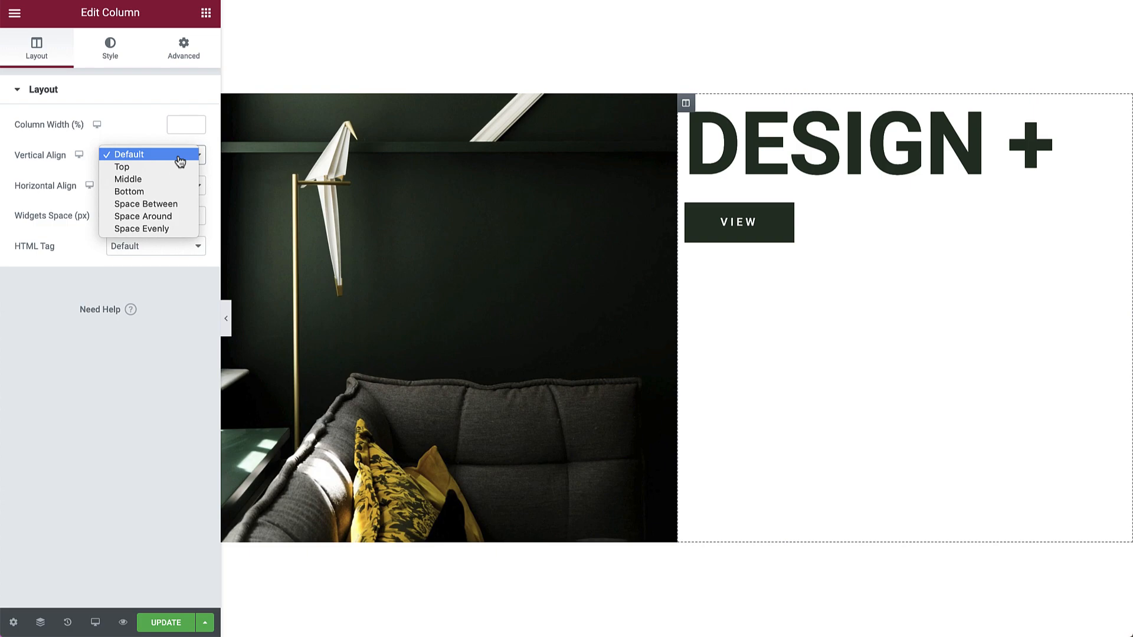
left_click(168, 181)
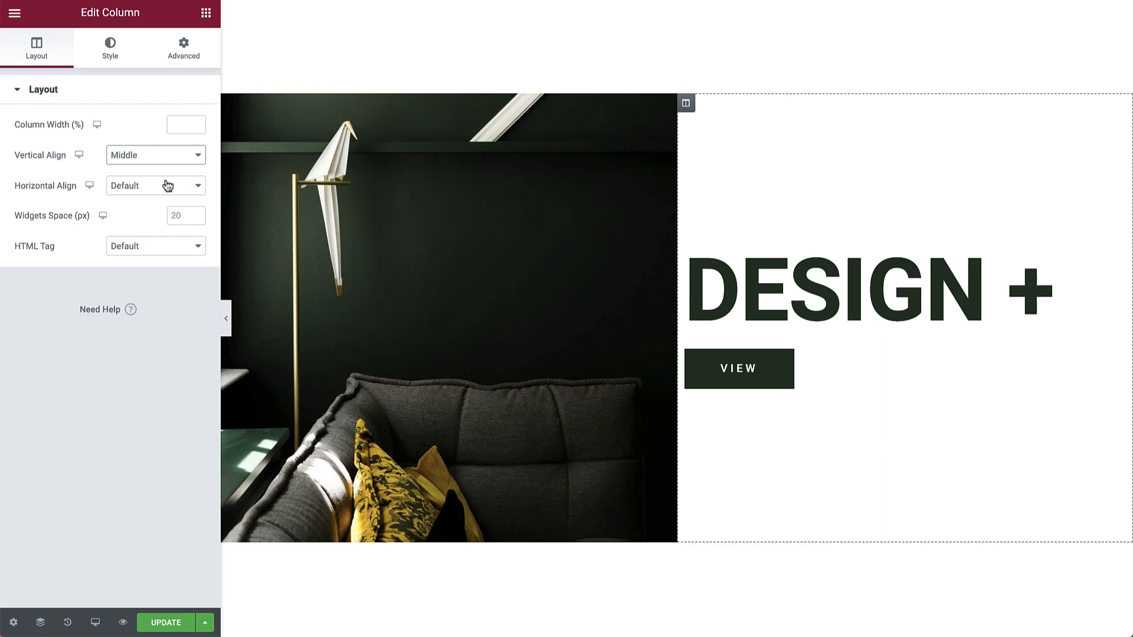
- Give the DESIGN + heading a left margin of -370 px so it overlaps the image
left_click(792, 276)
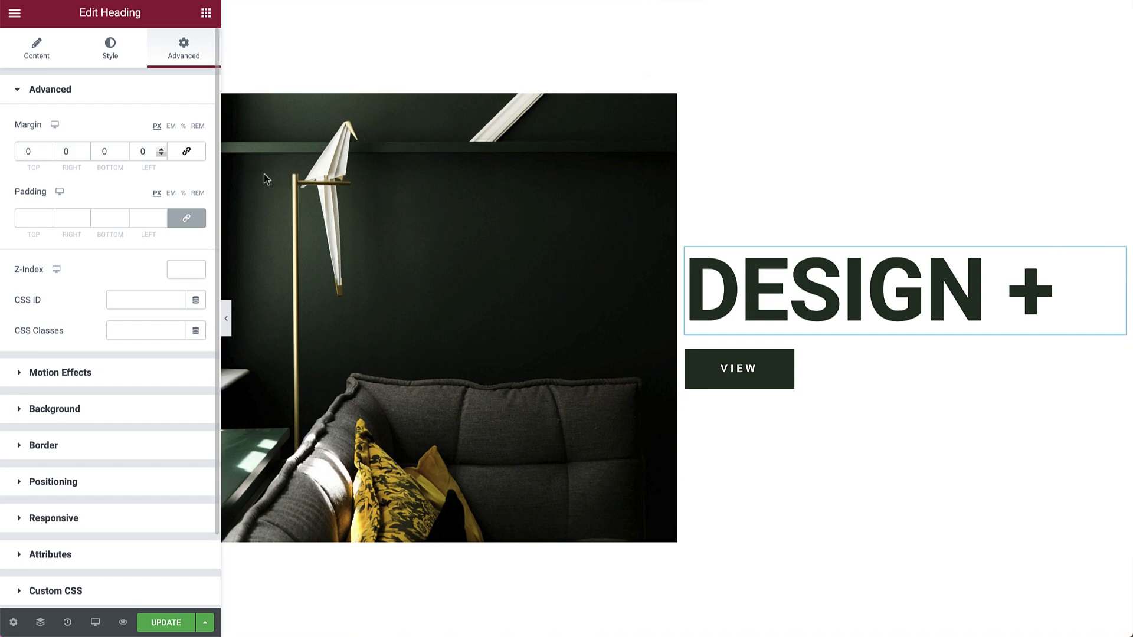
left_click_drag(160, 152, 159, 153)
double_click(145, 152)
type("37")
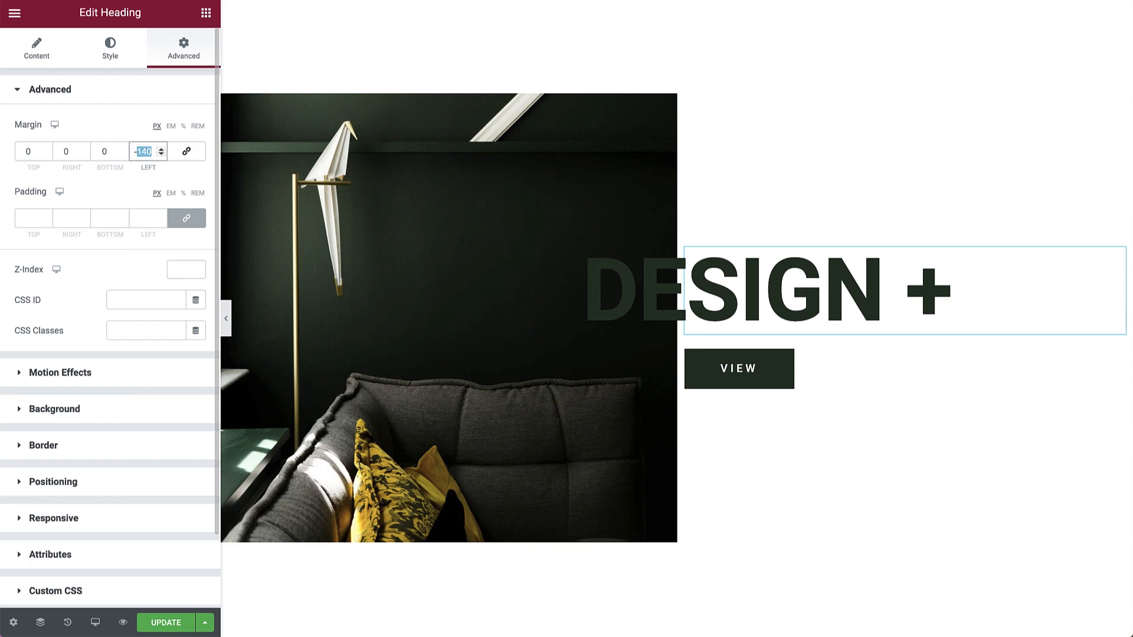
type("0")
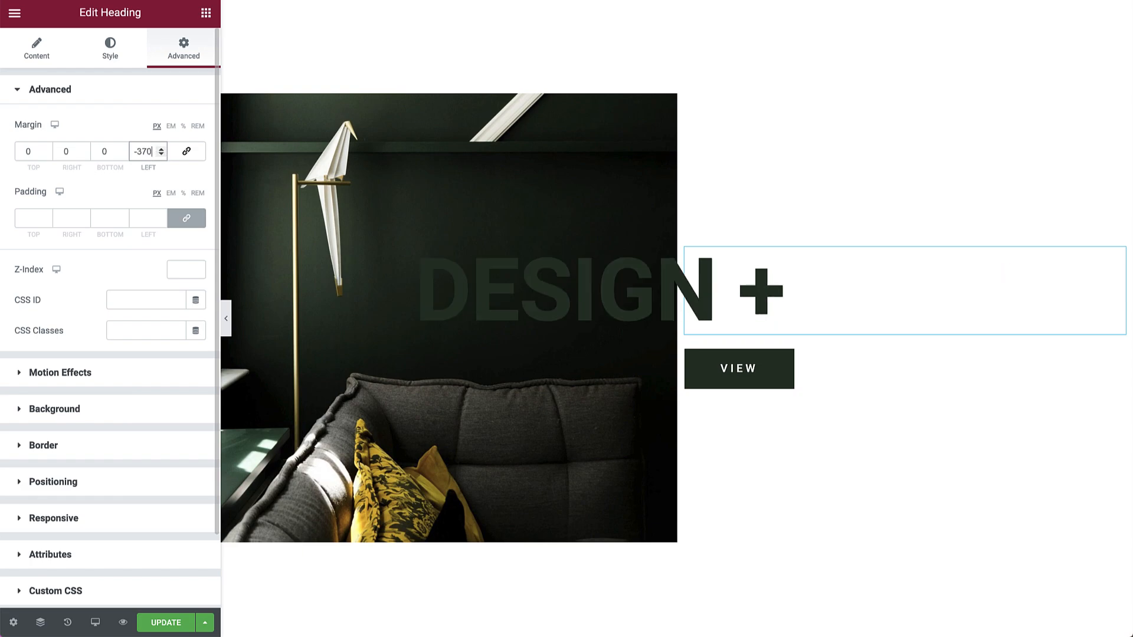
- Give the DESIGN + heading a classic background in the white global color
left_click(140, 407)
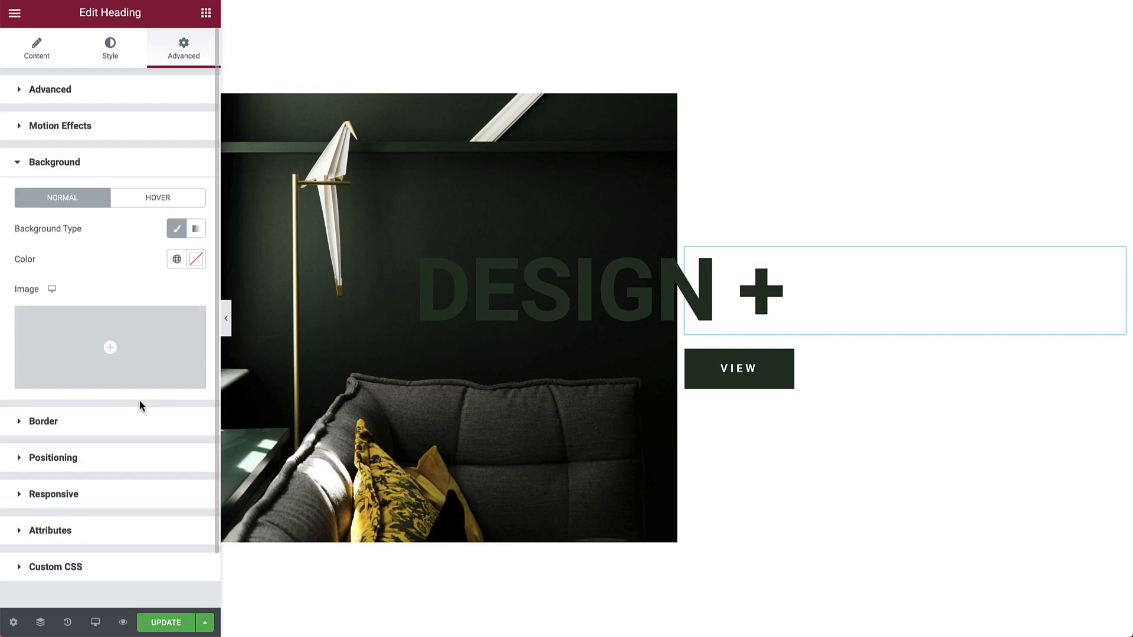
left_click(176, 259)
left_click(113, 351)
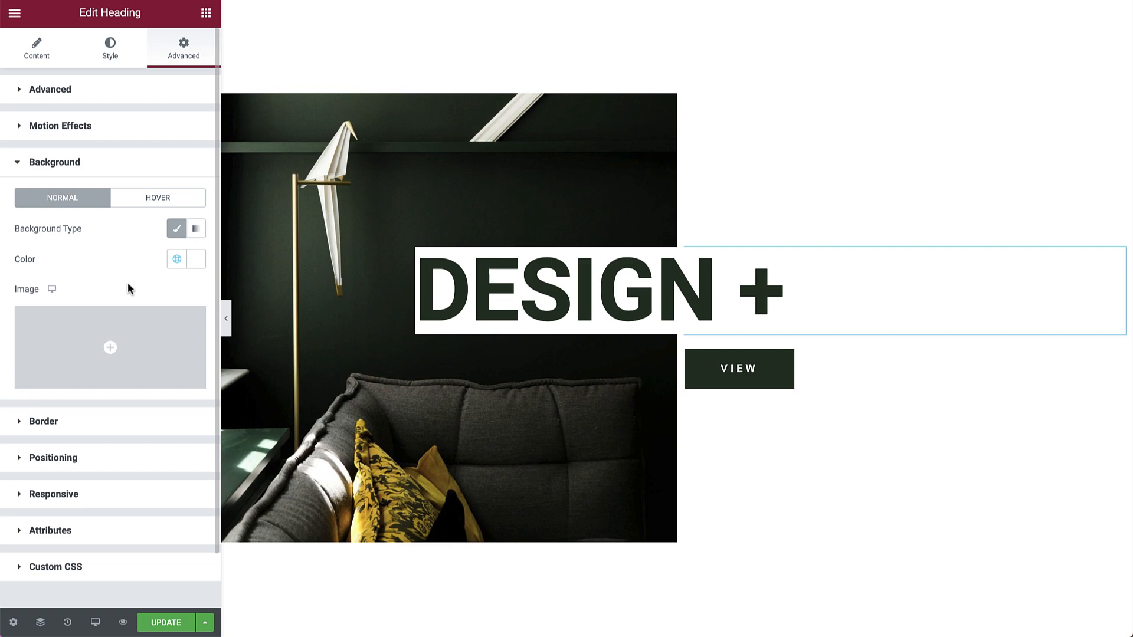
- Unlink the image's margins, try a top margin of -150 px, and set it back to 0
left_click(321, 246)
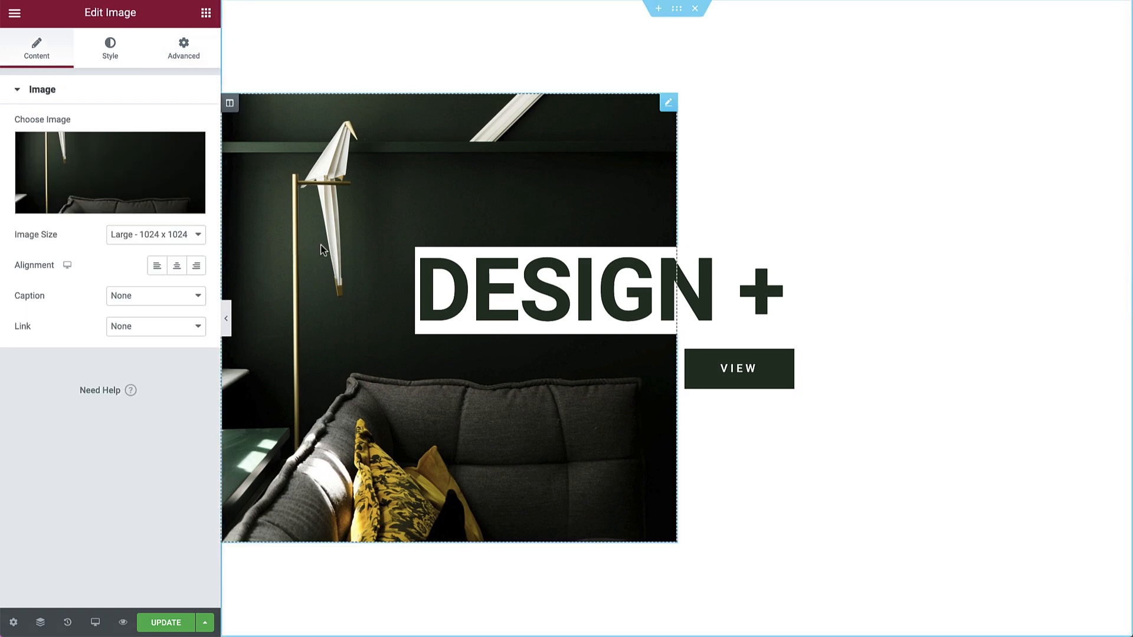
left_click(186, 59)
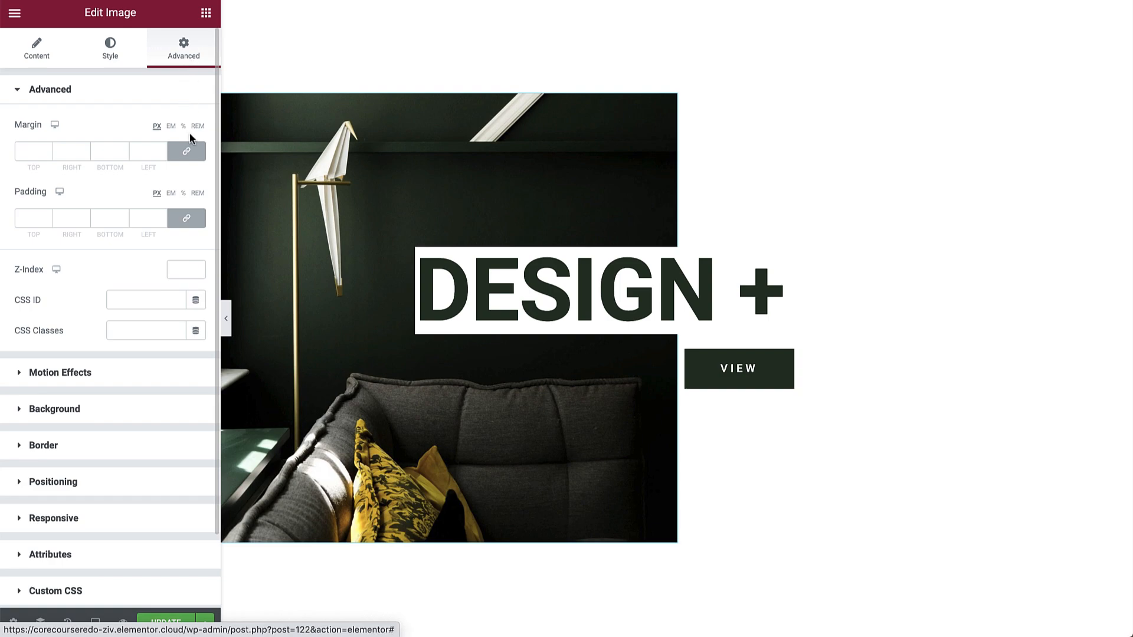
left_click(187, 152)
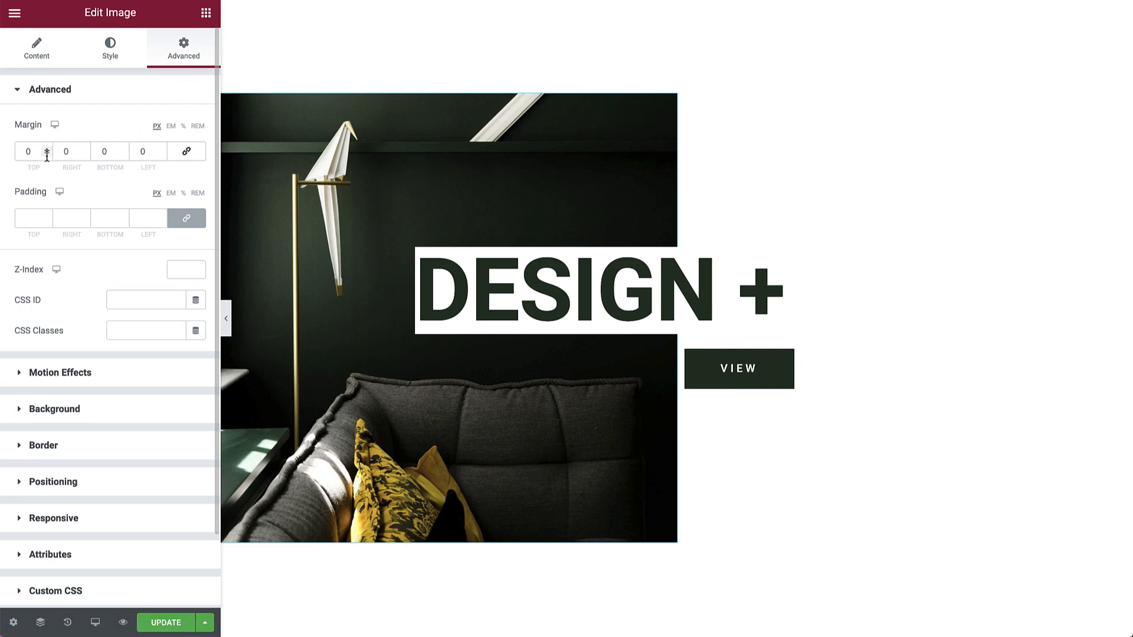
left_click_drag(47, 155, 47, 156)
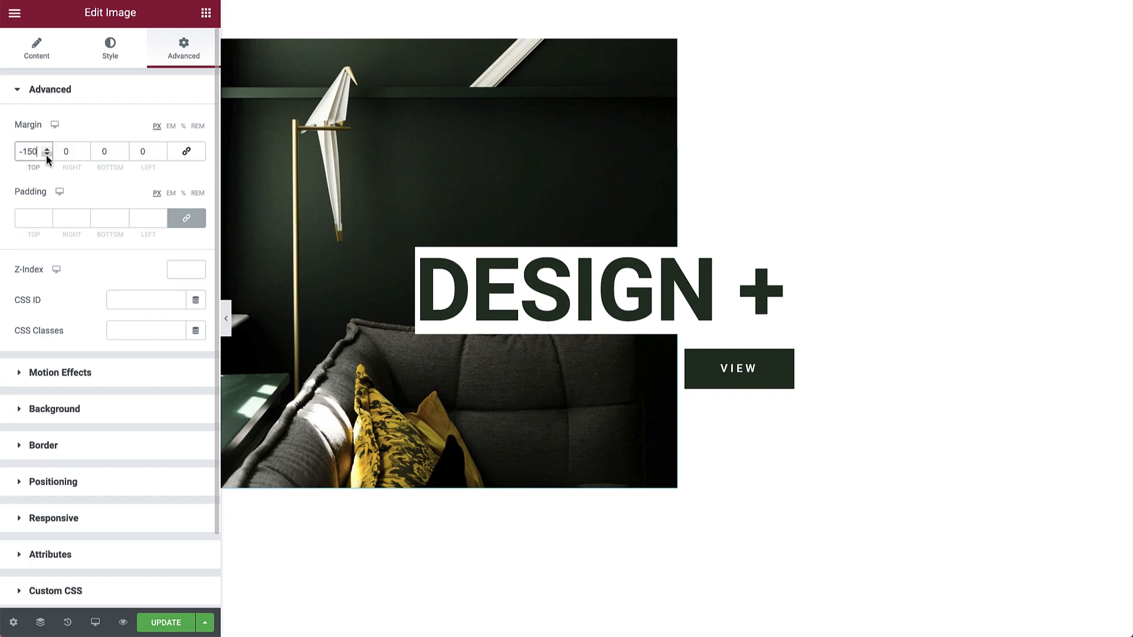
key("ctrl+a")
type("0")
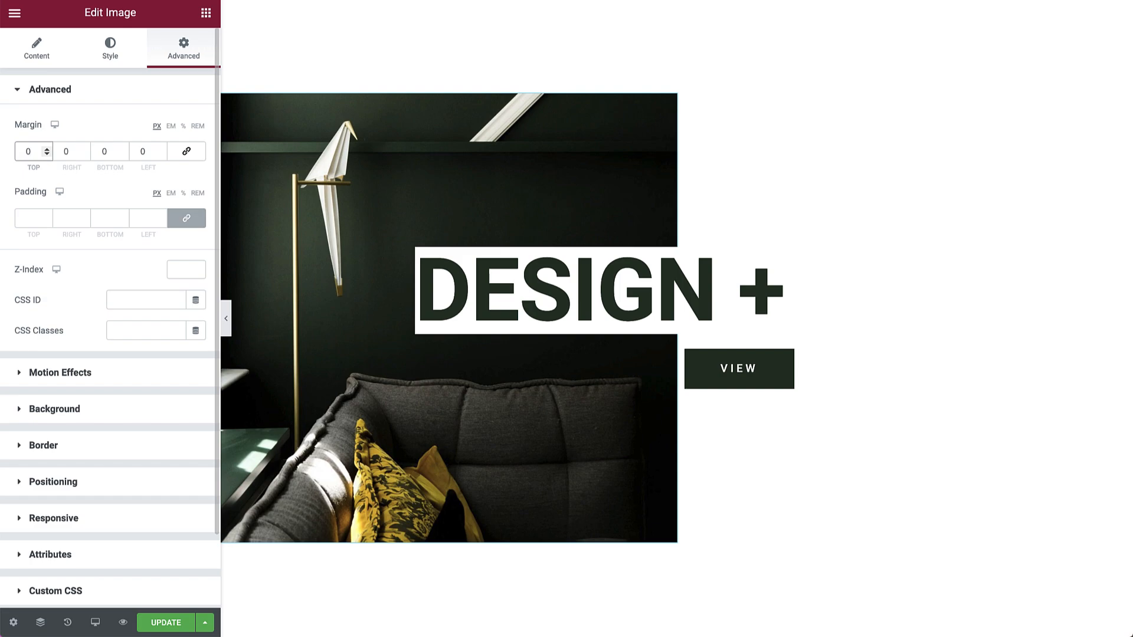
- Set the DESIGN + heading's padding to 100 px on all sides, and check the layout in the tablet view before returning to desktop
left_click(483, 272)
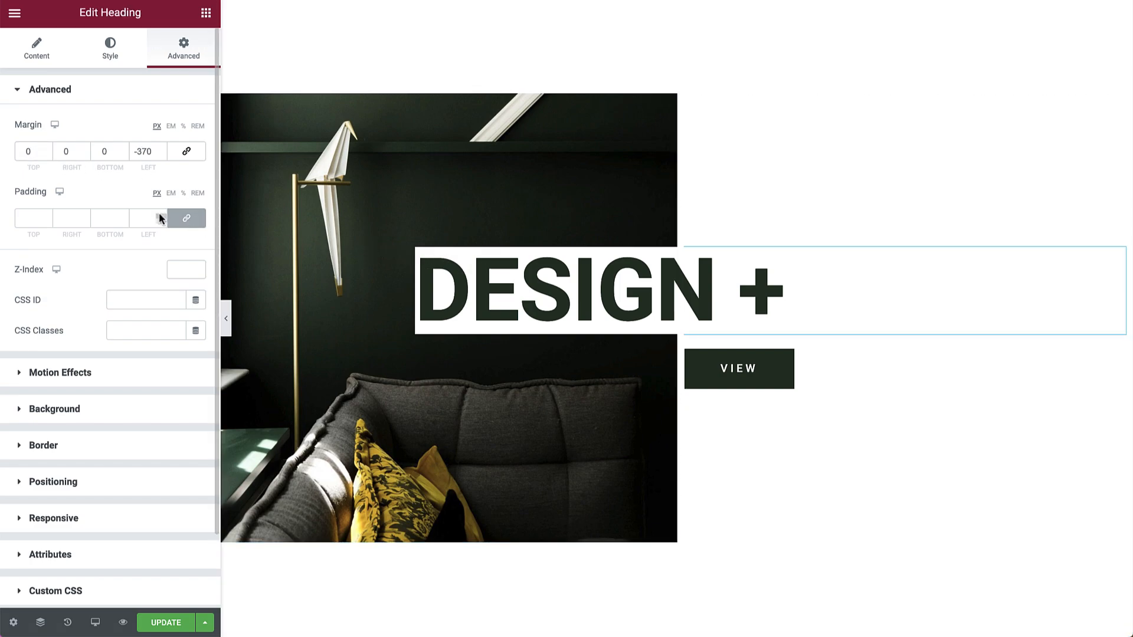
left_click_drag(160, 216, 160, 217)
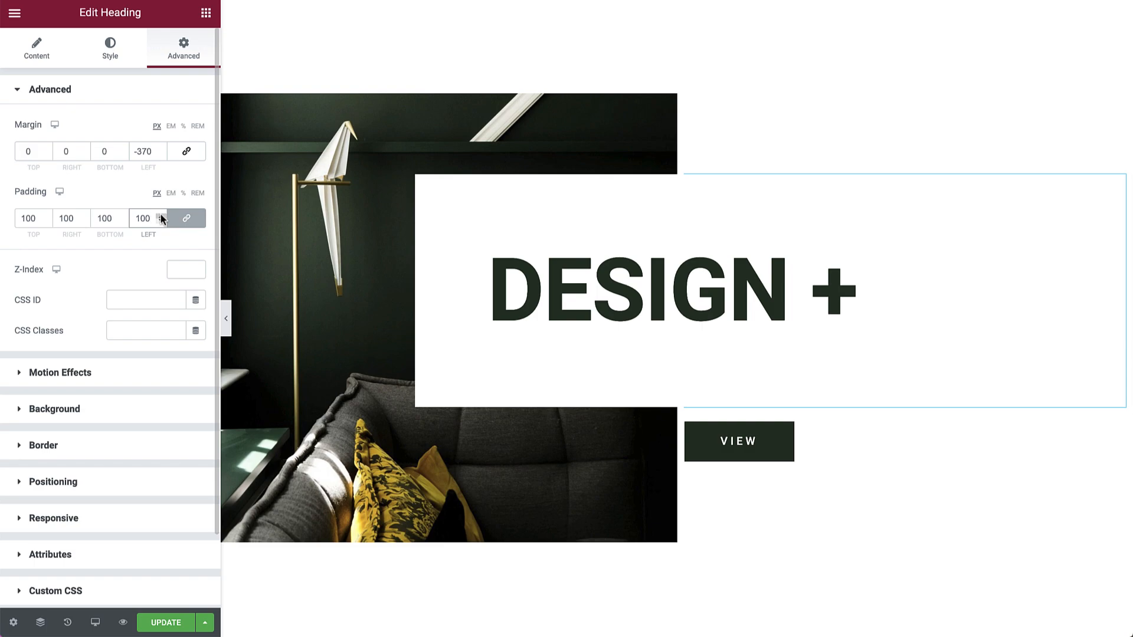
left_click(96, 623)
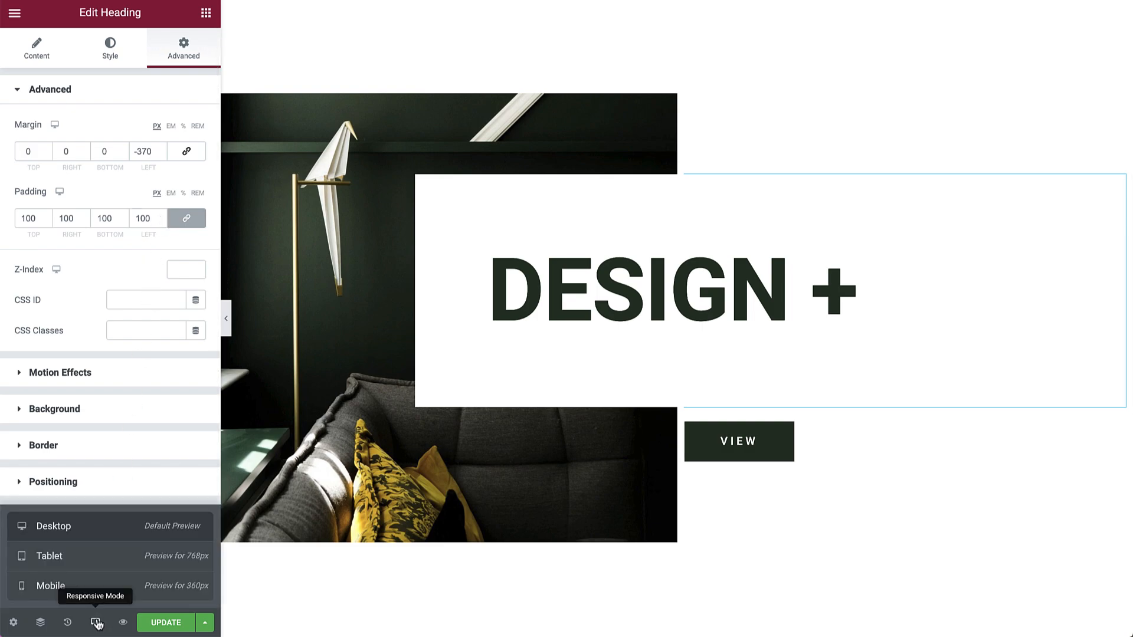
left_click(101, 558)
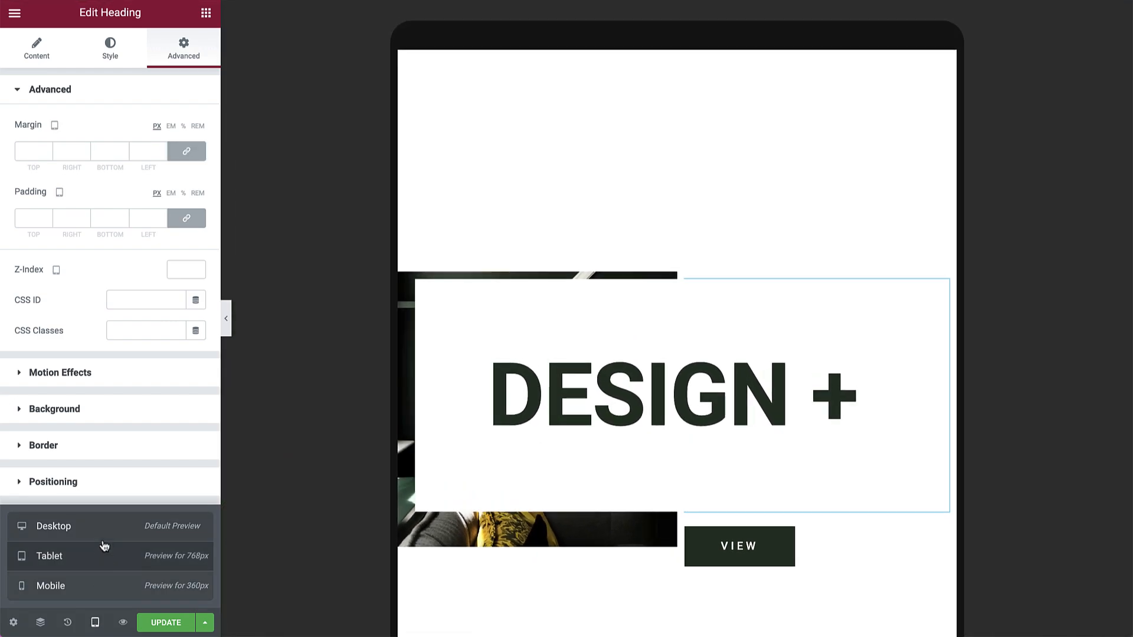
left_click(103, 533)
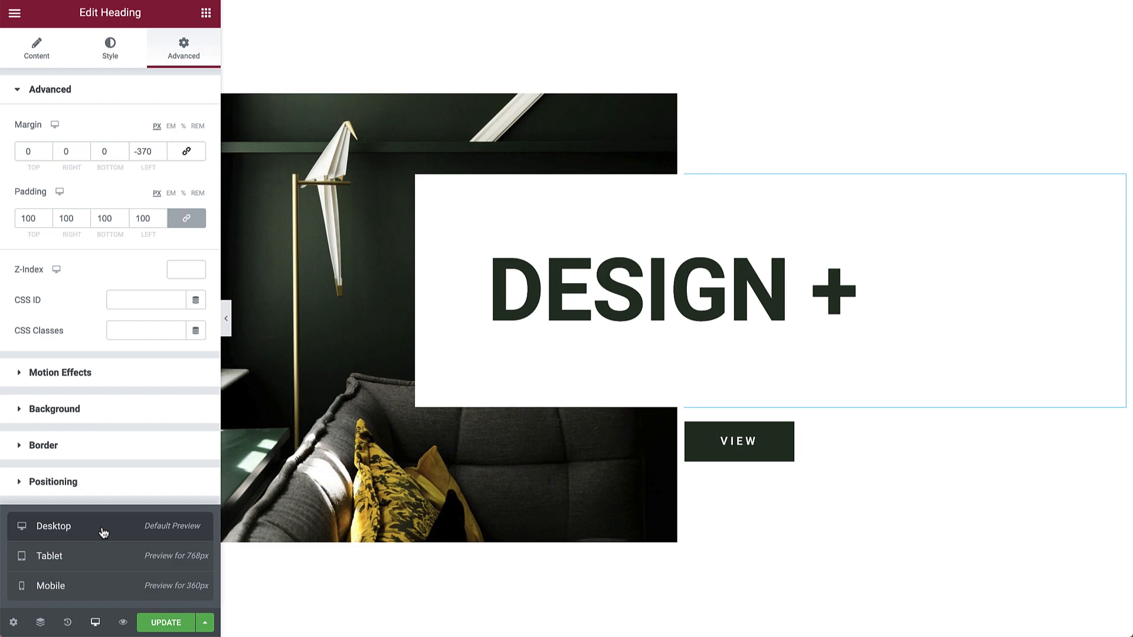
- Set the image's Z-Index to 1 so it sits in front of the heading
left_click(587, 319)
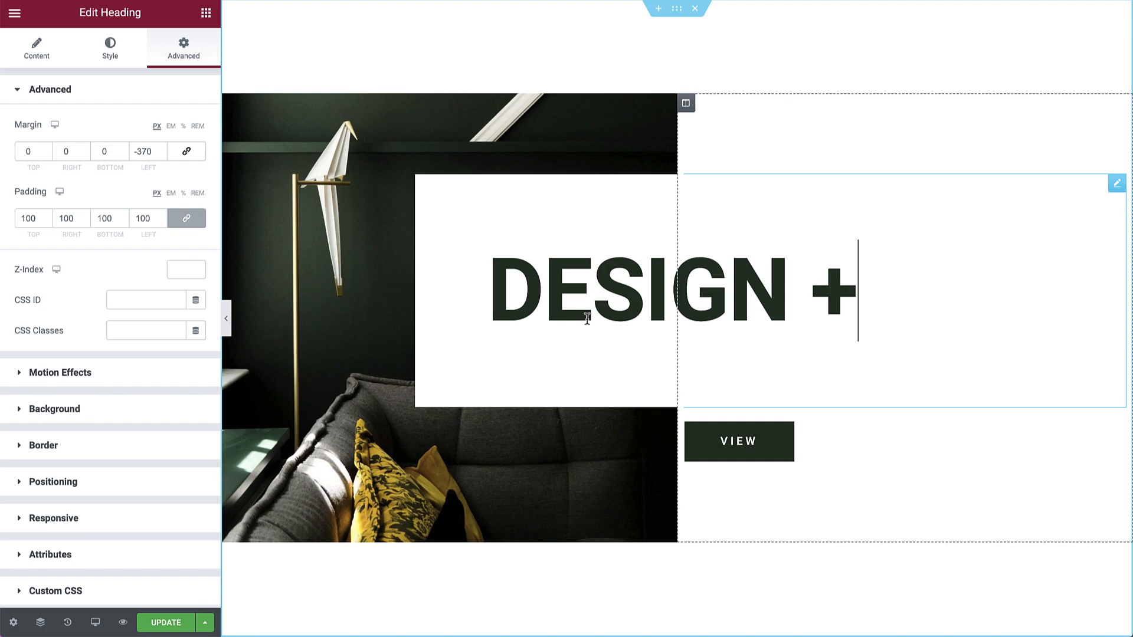
left_click(357, 310)
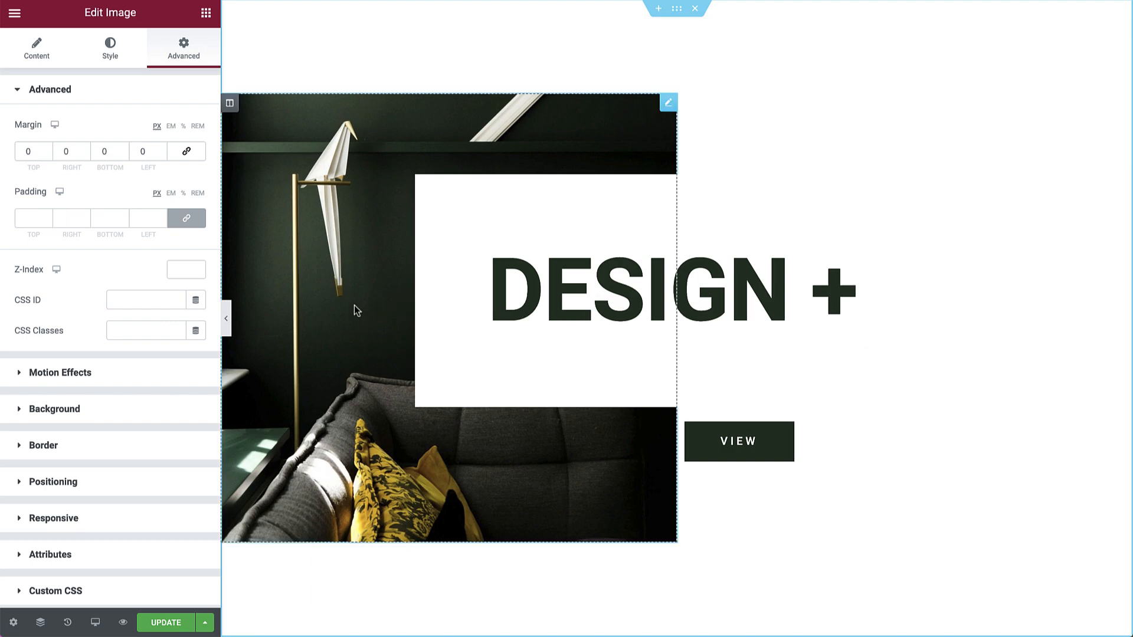
left_click(183, 269)
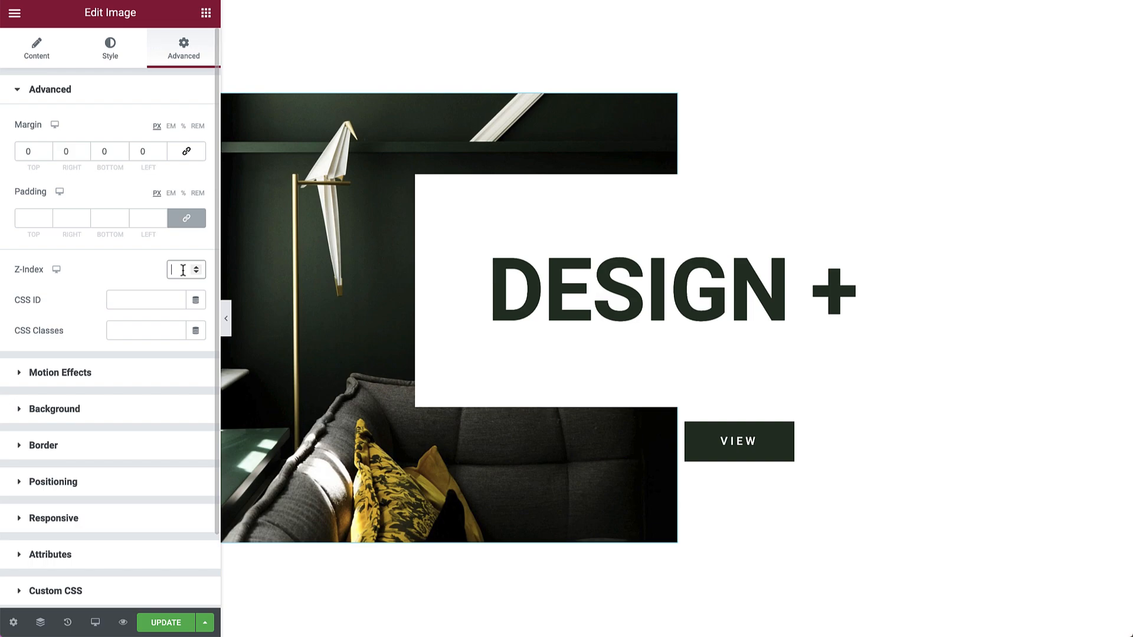
type("1")
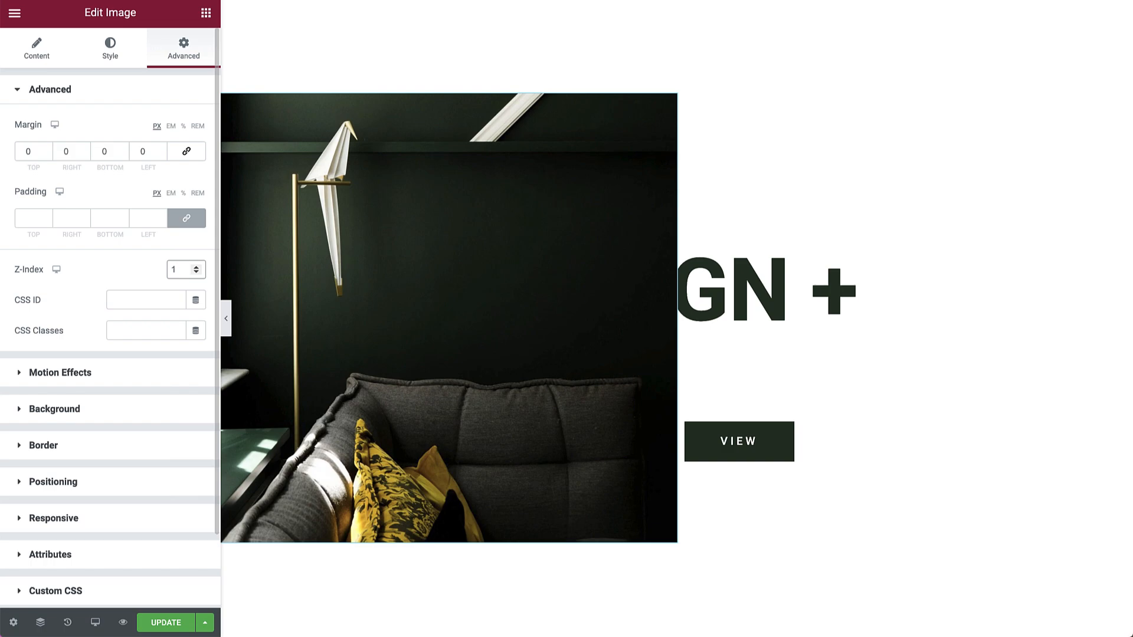
- Set the DESIGN + heading's Z-Index to 2 so it sits in front of the image
left_click(786, 304)
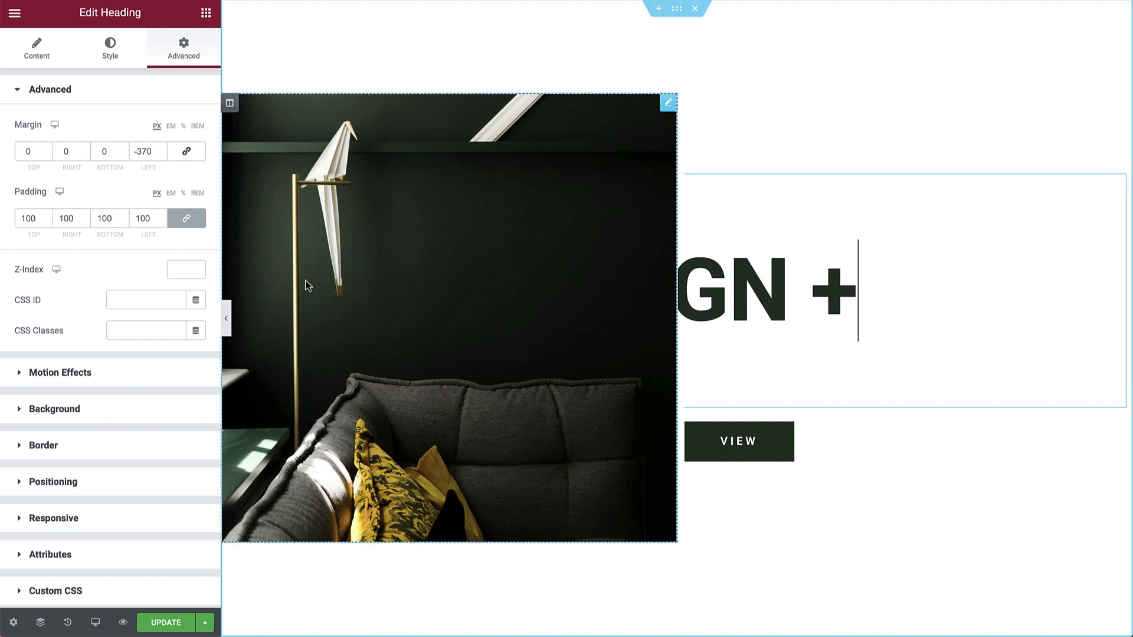
left_click(183, 272)
type("2")
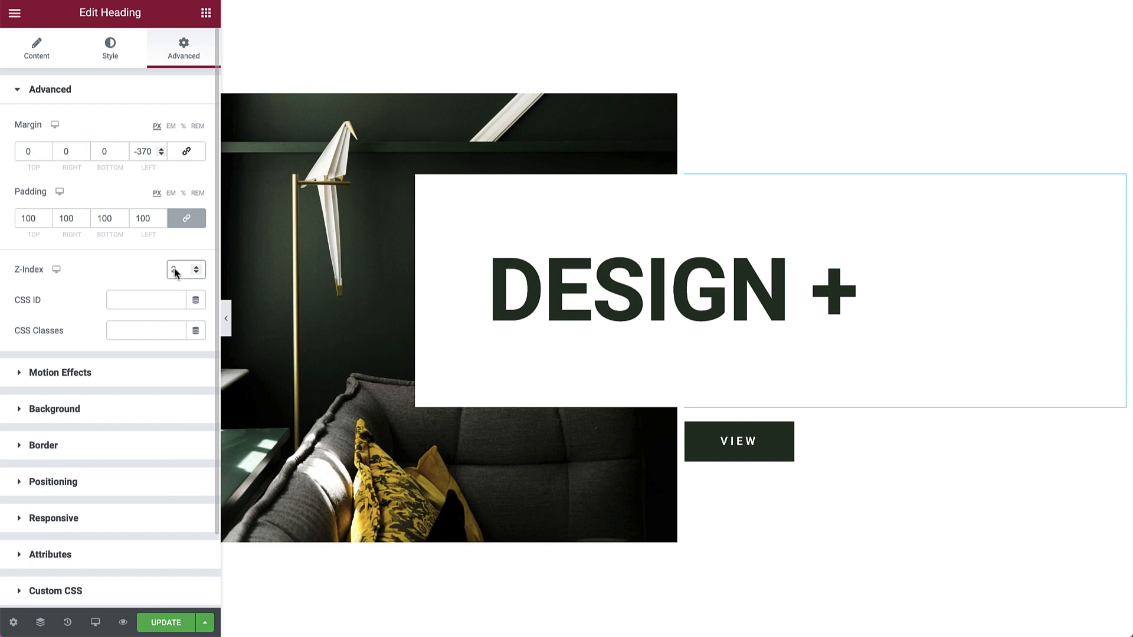
- Increase the DESIGN + heading's font size to 140 px in its typography settings
left_click(111, 56)
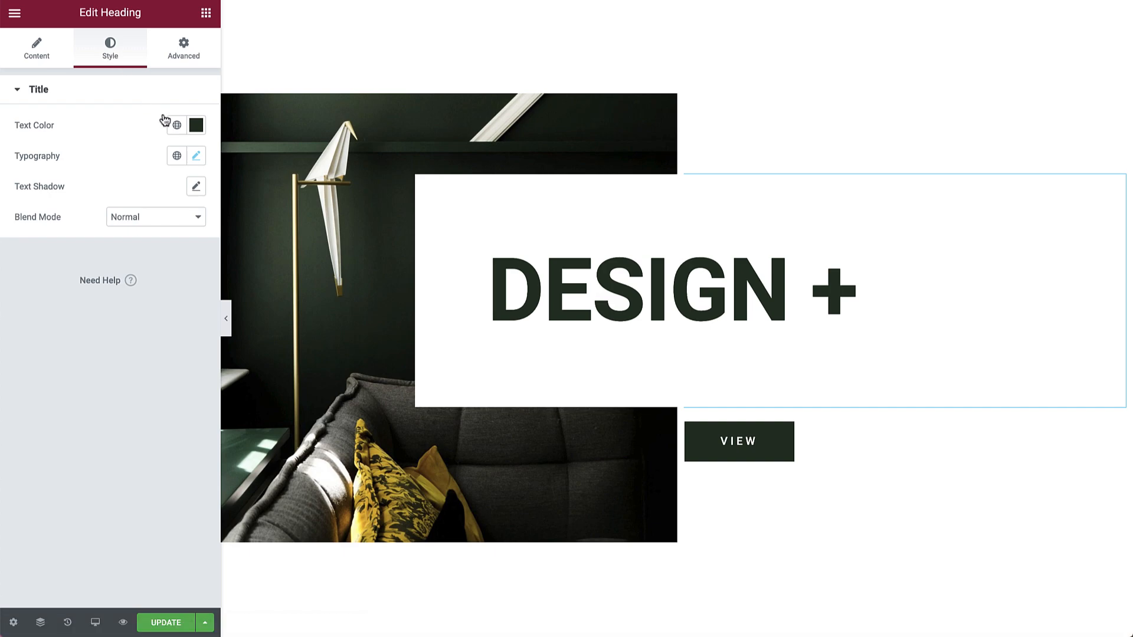
left_click(197, 156)
left_click(187, 277)
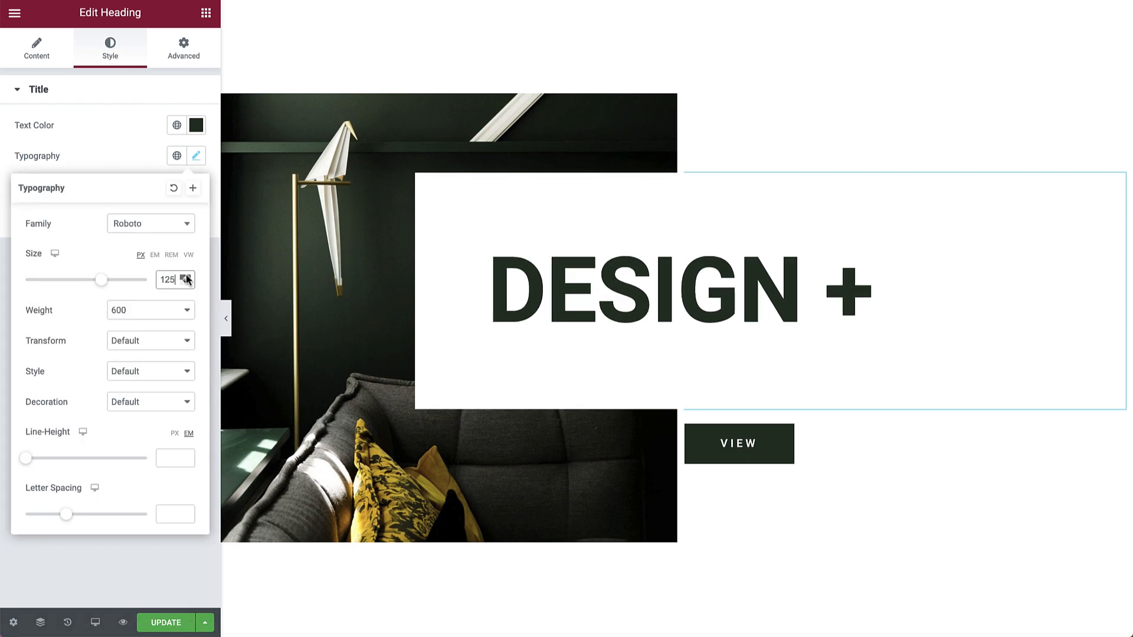
left_click(187, 276)
left_click(186, 277)
left_click(186, 276)
left_click(187, 276)
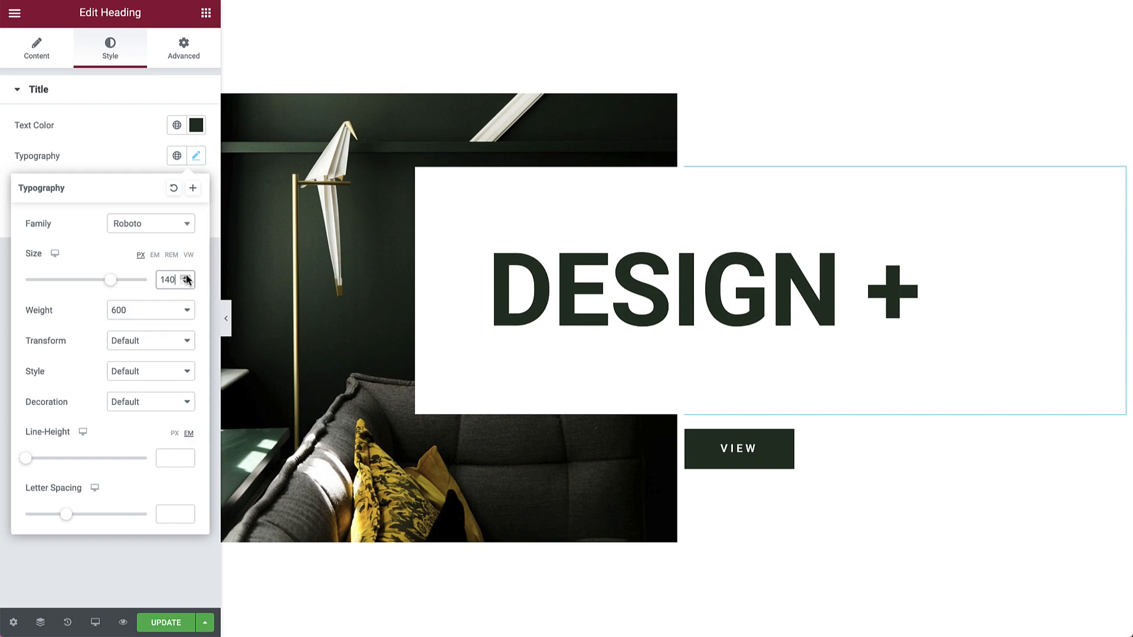
- Center-align the VIEW button in its column and collapse the editing panel to preview the layout
left_click(714, 448)
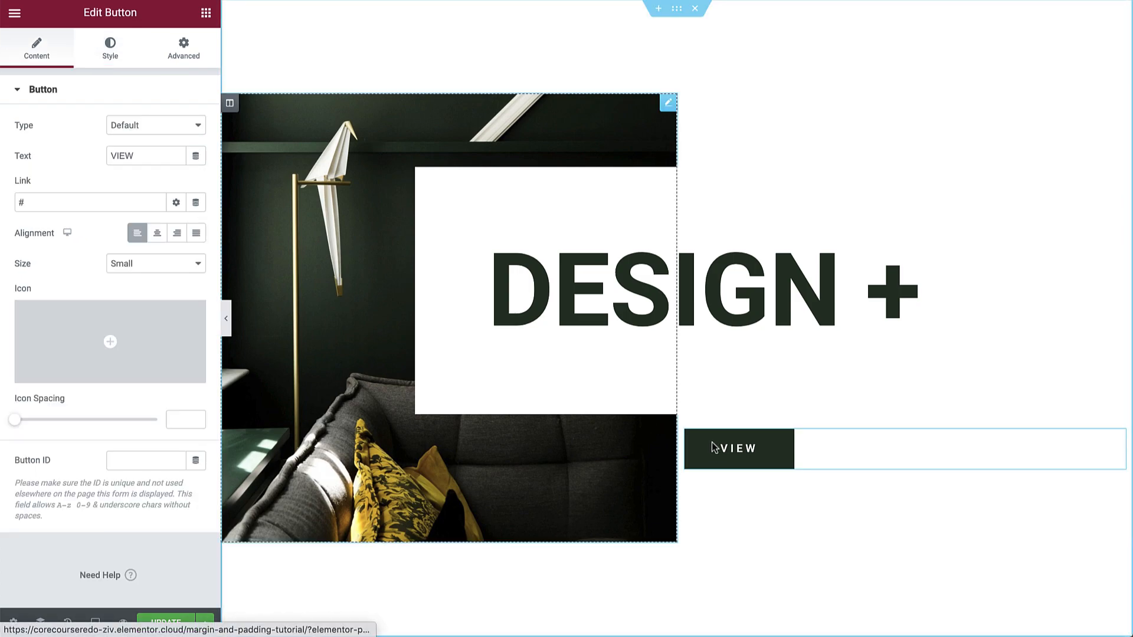
left_click(154, 233)
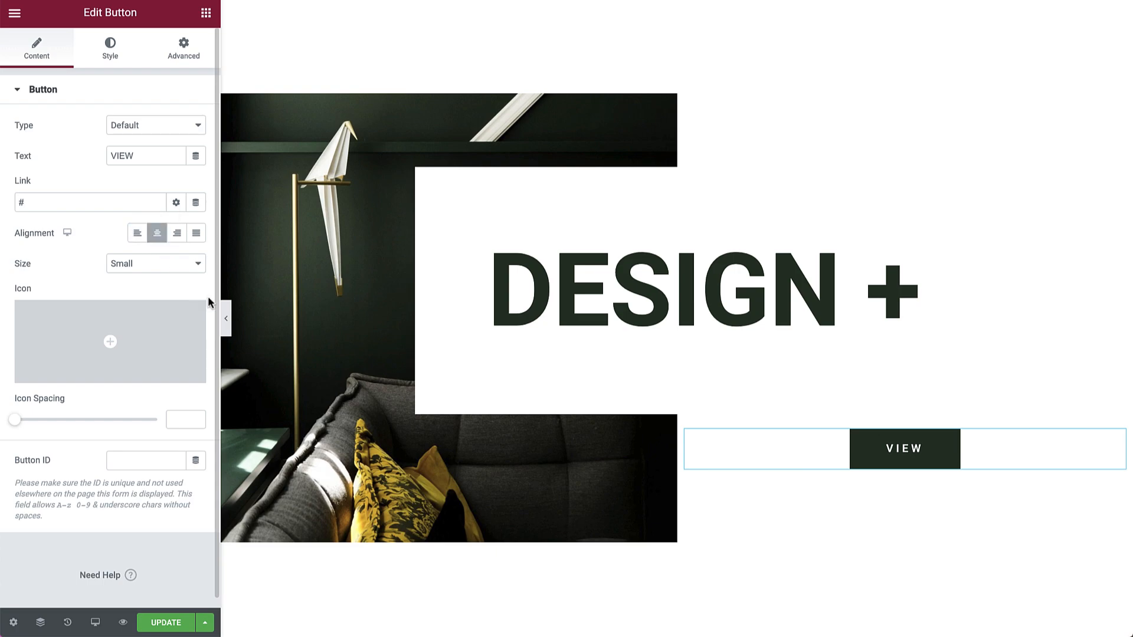
left_click(225, 319)
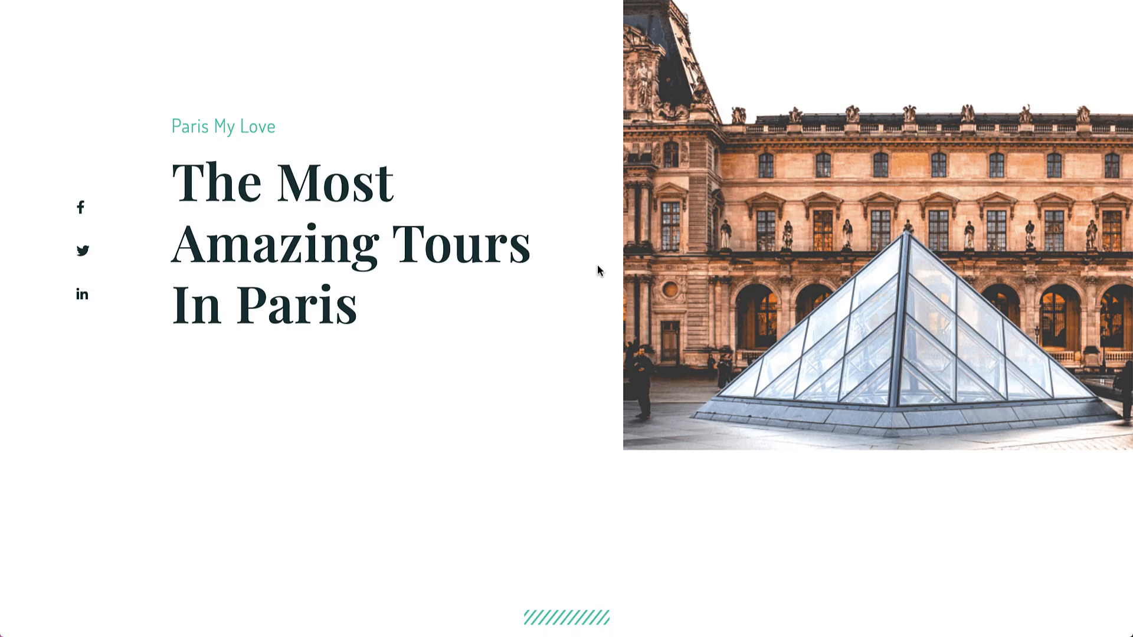
- Examine the spacing and overlapping elements on the Paris tours page, from the hero section to the quote over the Eiffel Tower image
scroll(597, 270, "down", 6)
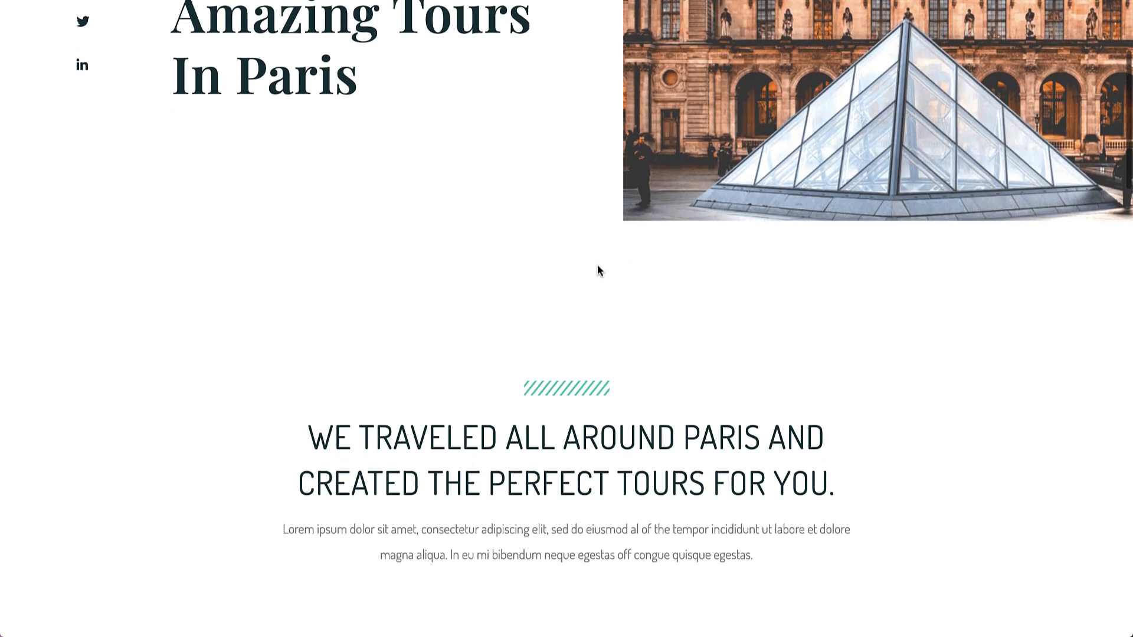
scroll(597, 270, "down", 7)
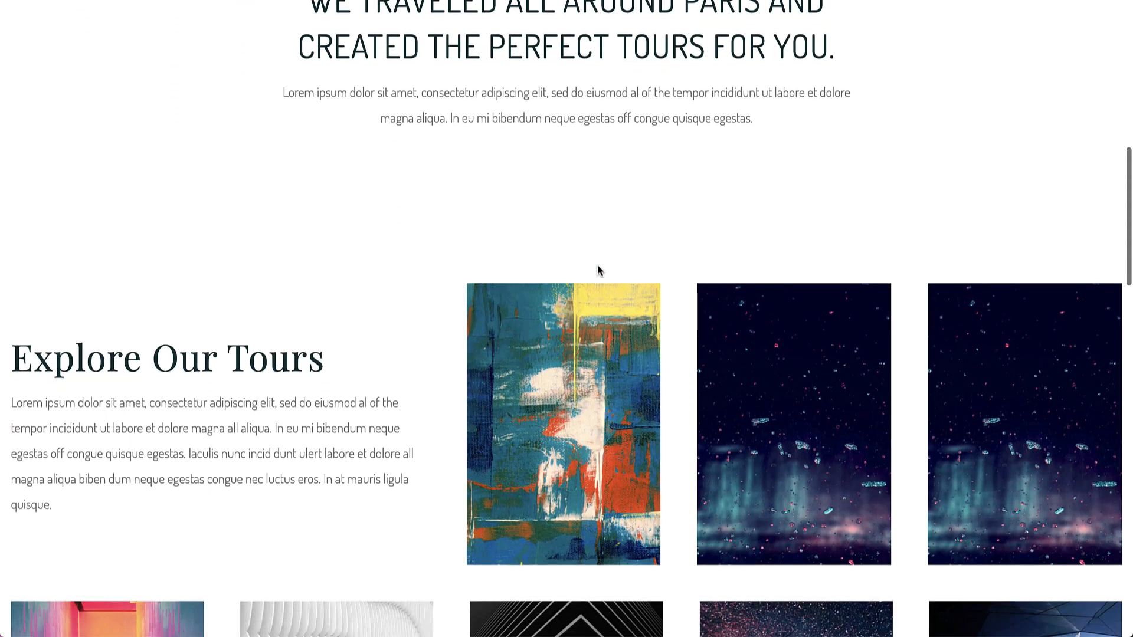
scroll(597, 270, "down", 7)
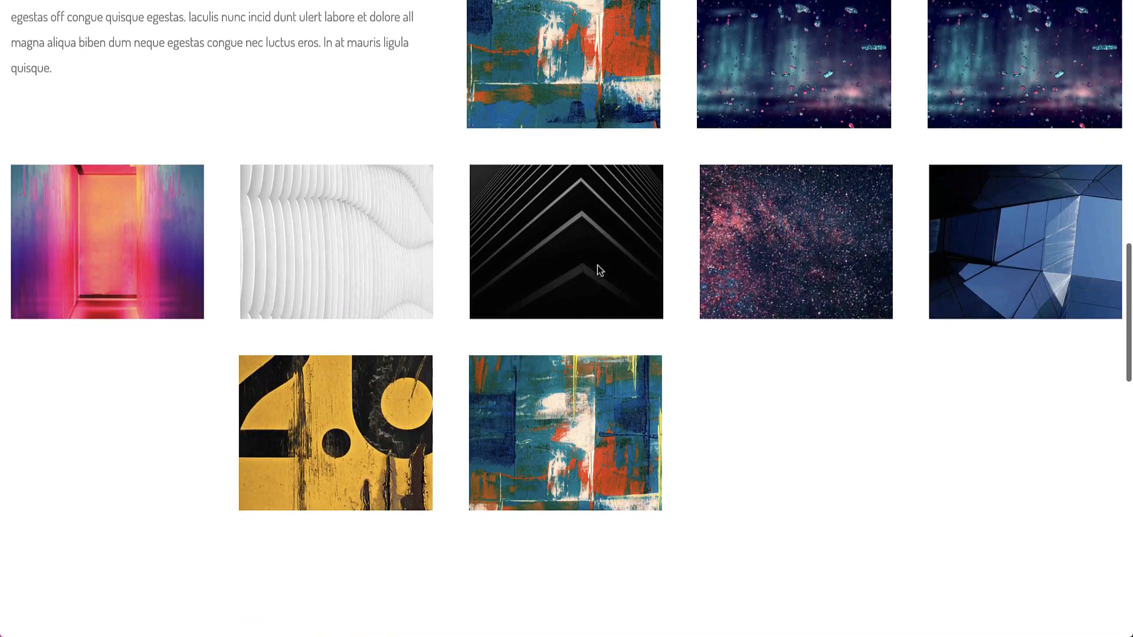
scroll(597, 266, "down", 7)
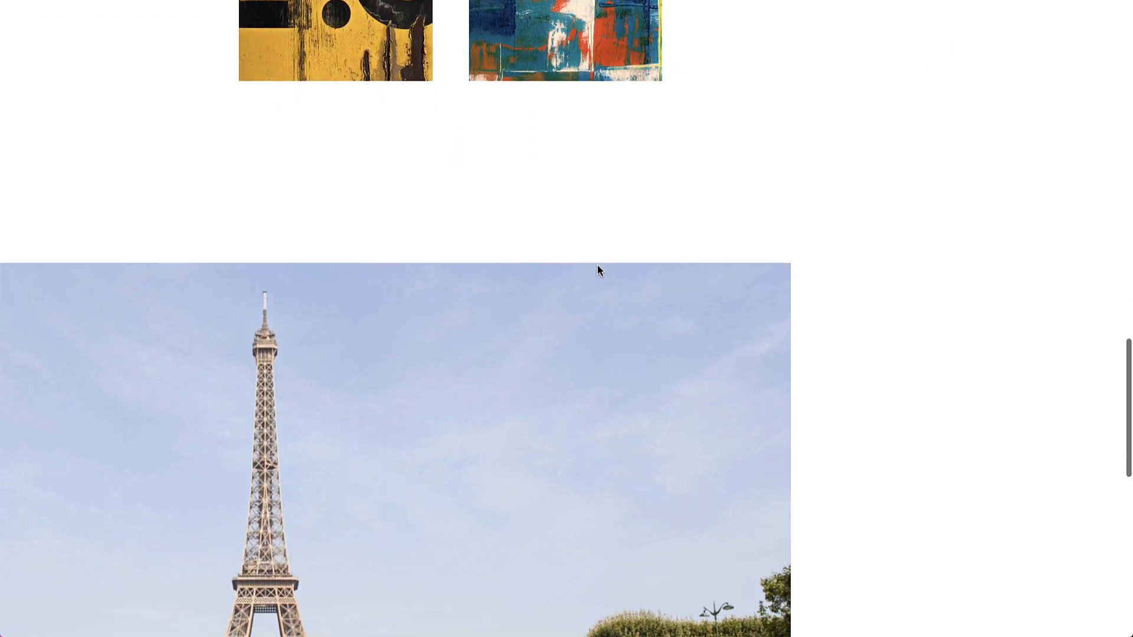
scroll(598, 267, "down", 6)
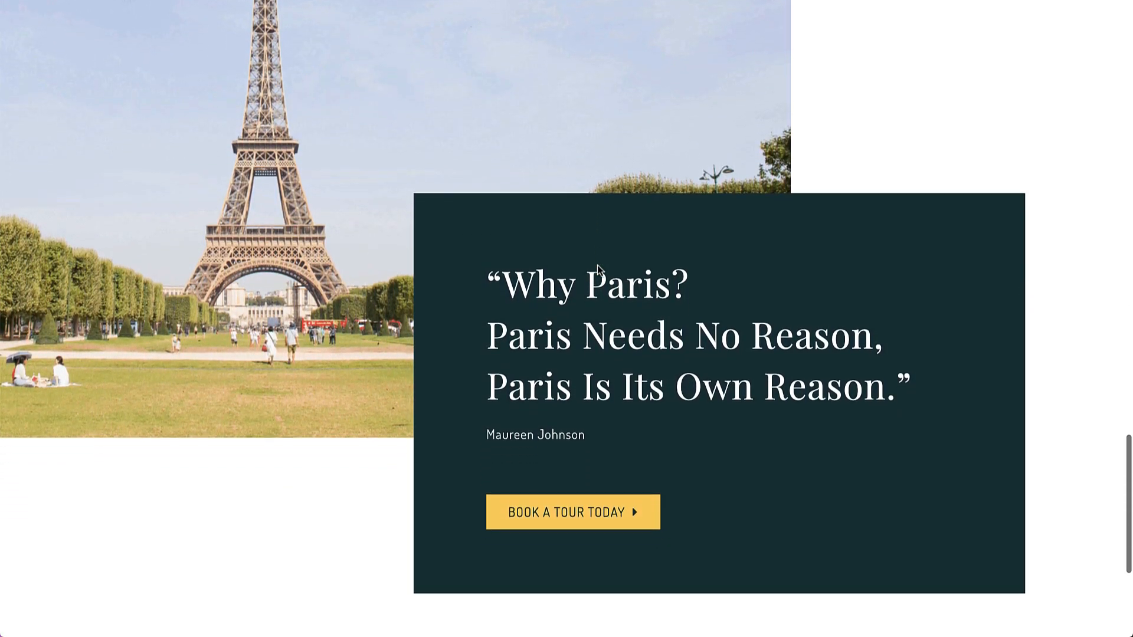